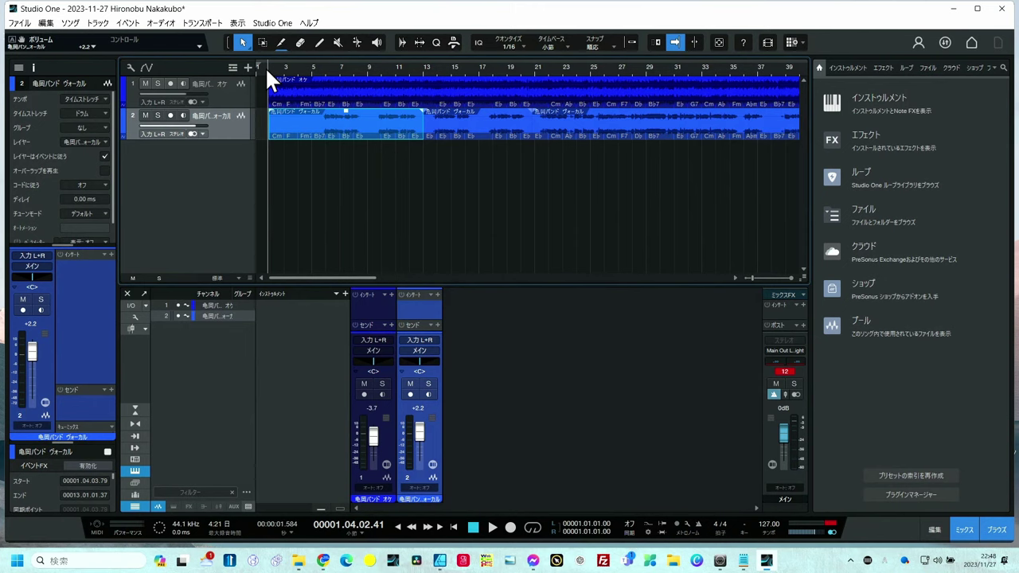
Play the song from the beginning to about bar 20 to hear the original vocal, and stop playback
left_click(491, 528)
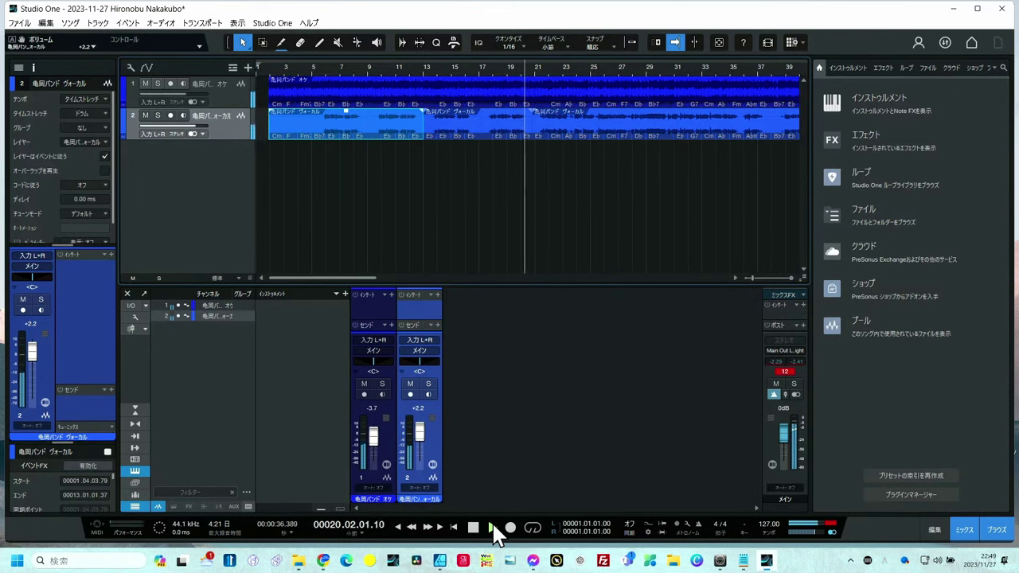
key("space")
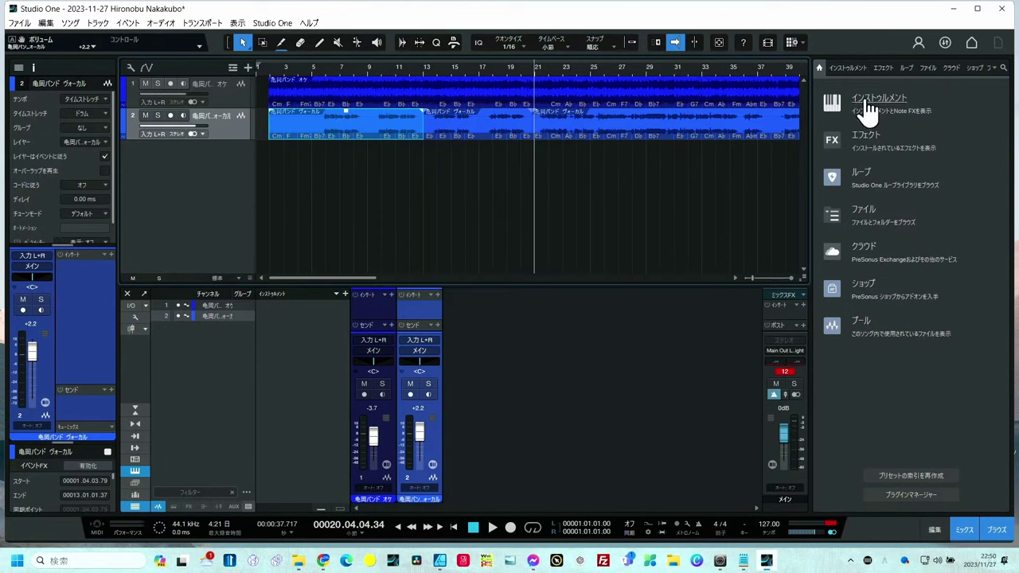
Apply the Synthesizer V Studio ARA Plugin effect to the first audio event on the 亀岡バンド ヴォーカル track
left_click(883, 68)
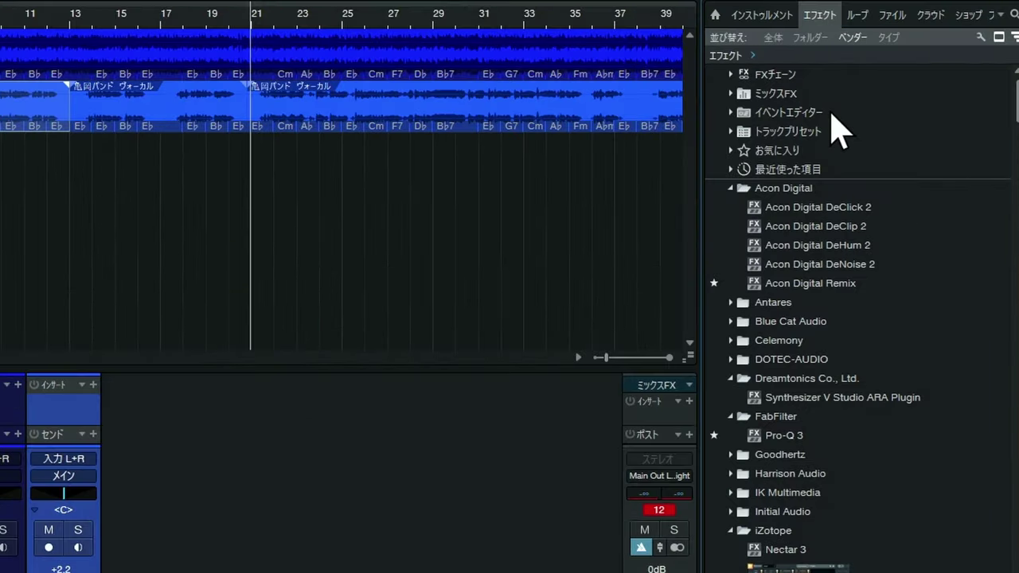
left_click(827, 397)
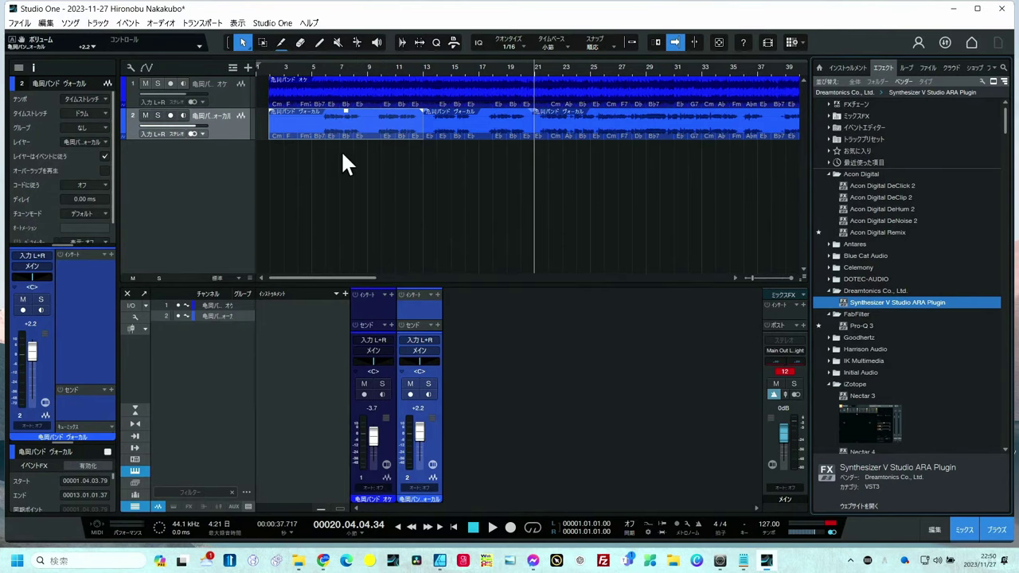
left_click(367, 133)
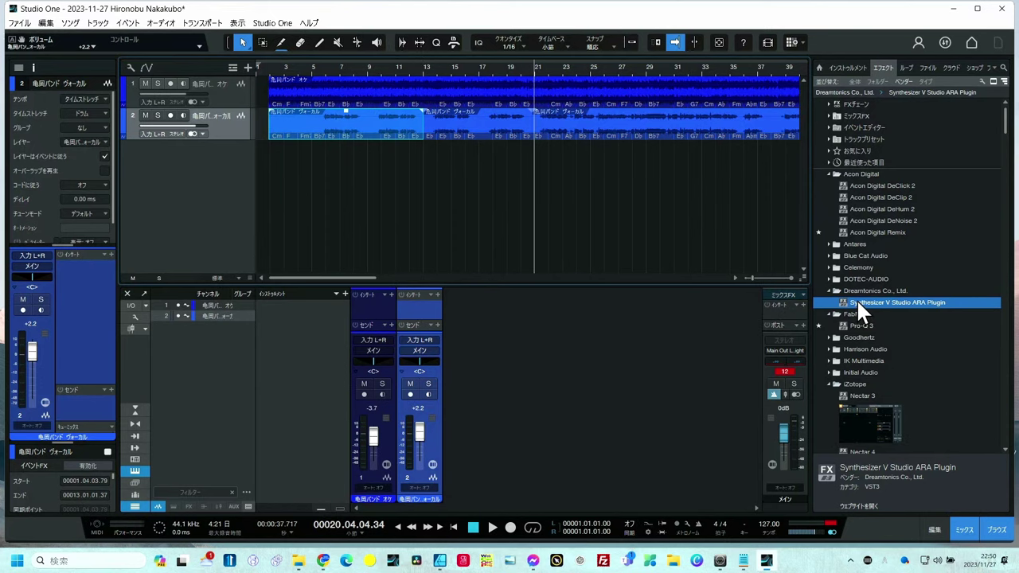
left_click_drag(857, 298, 371, 123)
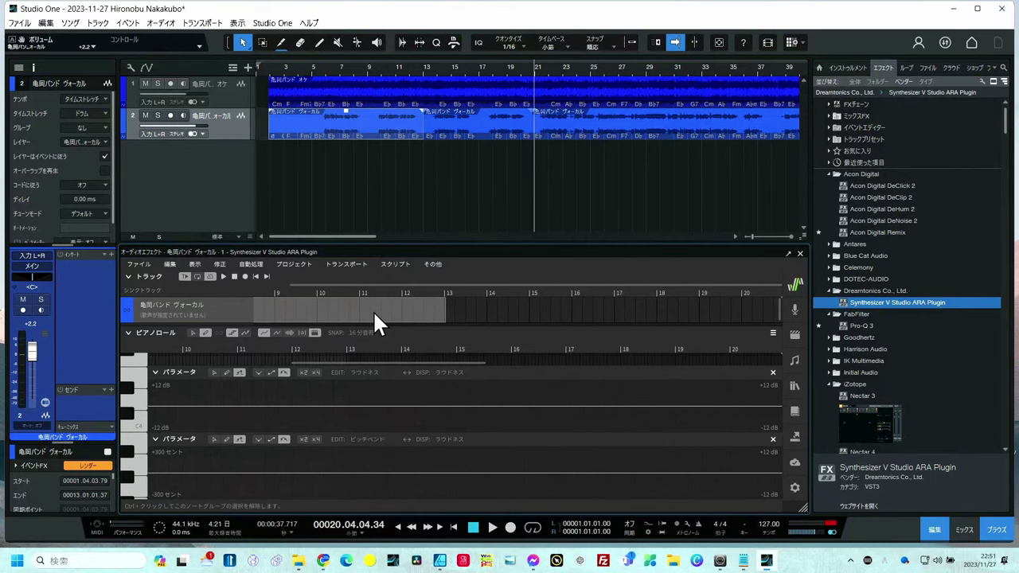
Convert the vocal event's audio to notes with Japanese (日本語) as the language and lyric analysis enabled
right_click(337, 308)
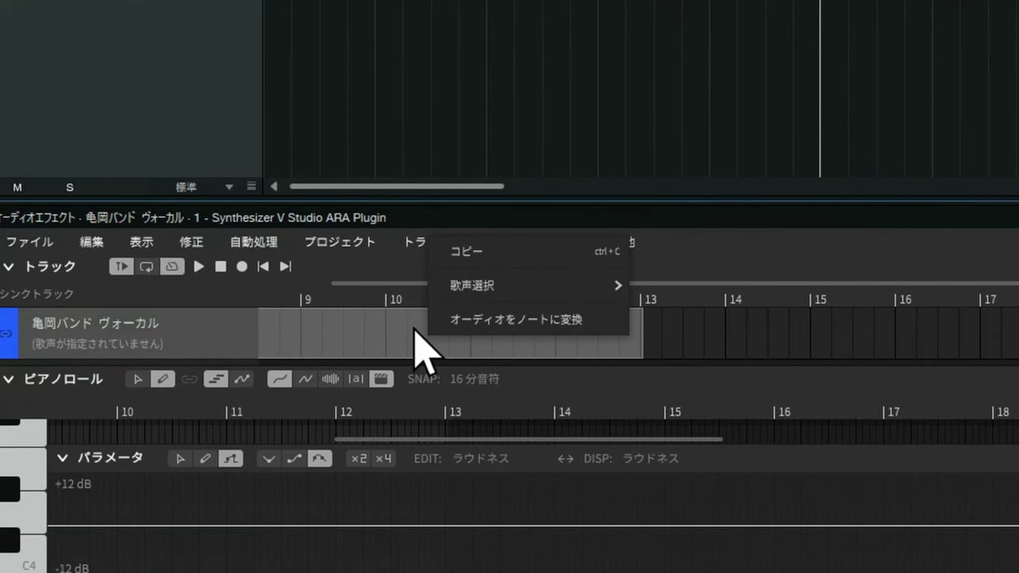
left_click(463, 319)
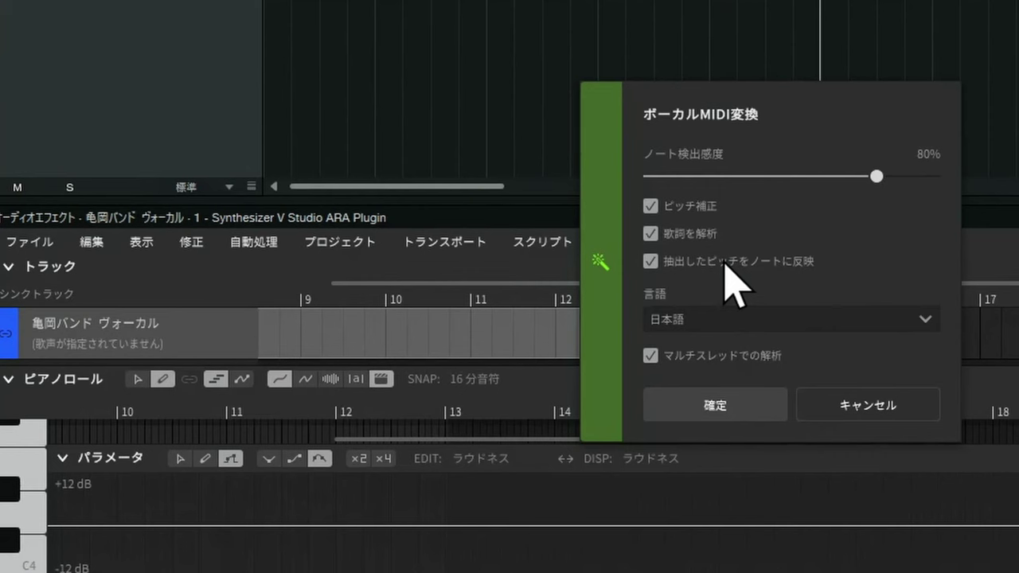
left_click(892, 322)
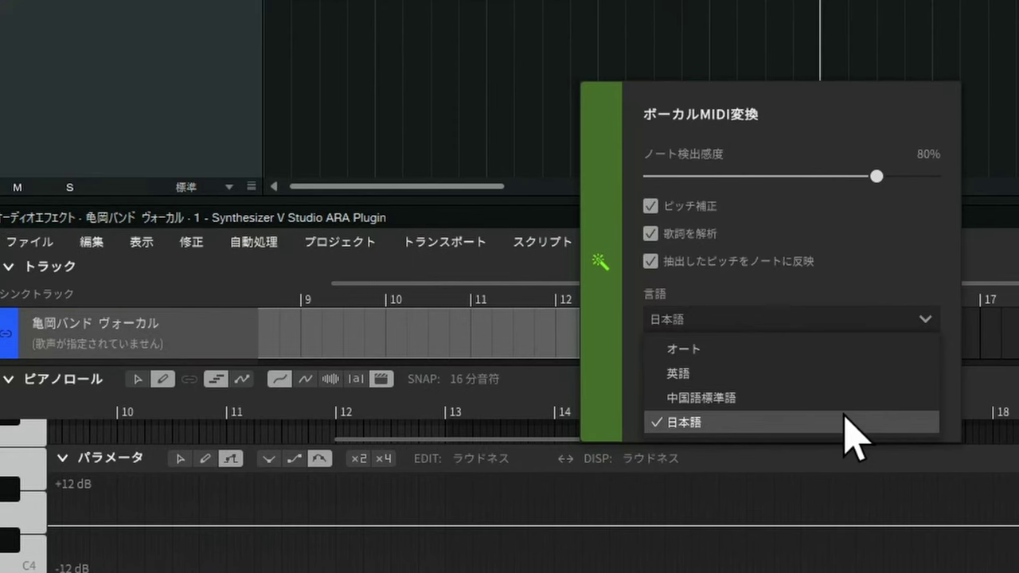
left_click(845, 420)
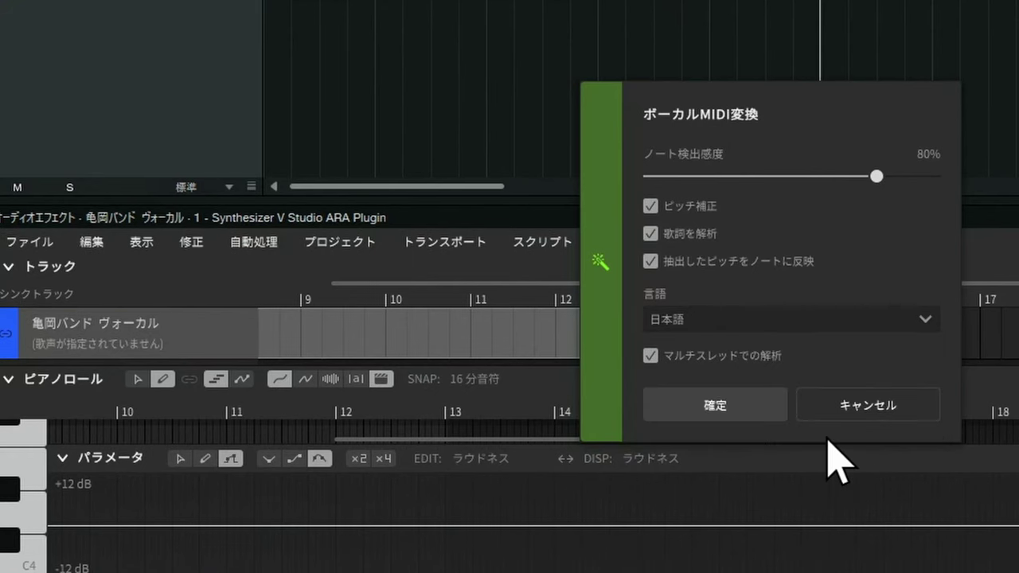
left_click(749, 409)
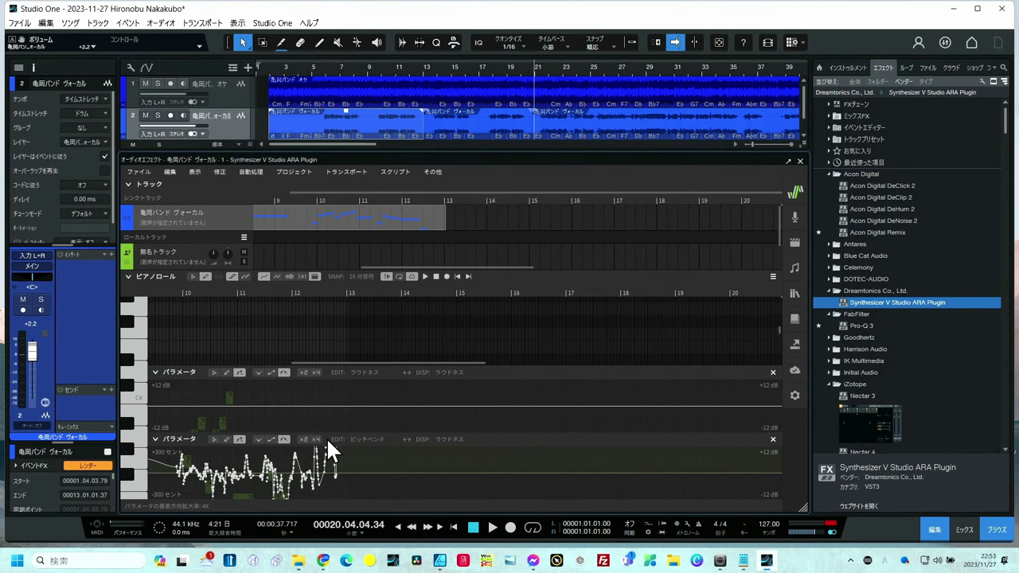
Detach the Synthesizer V editor into its own window and enlarge it to cover most of the workspace
left_click(788, 163)
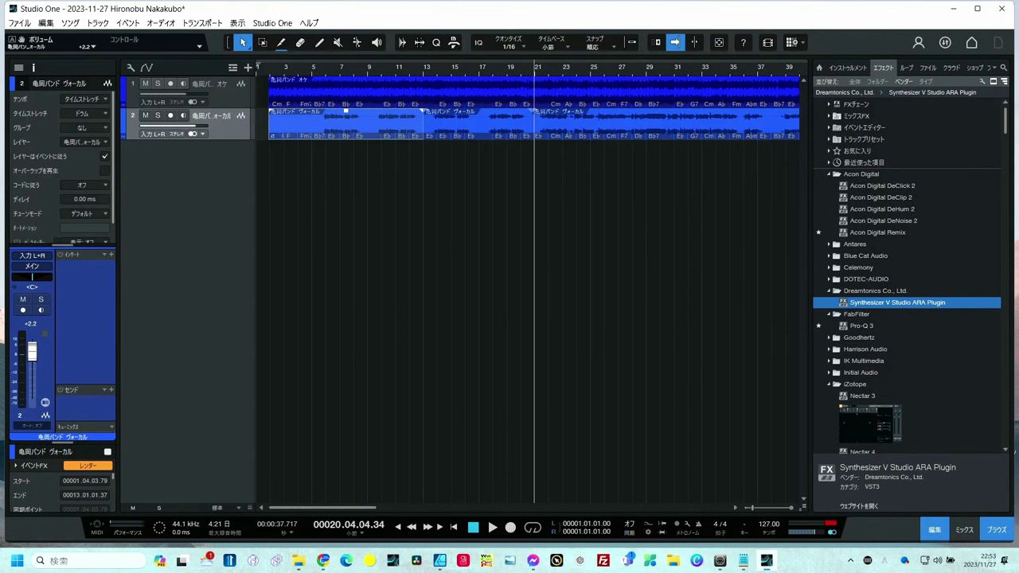
left_click_drag(0, 157, 483, 80)
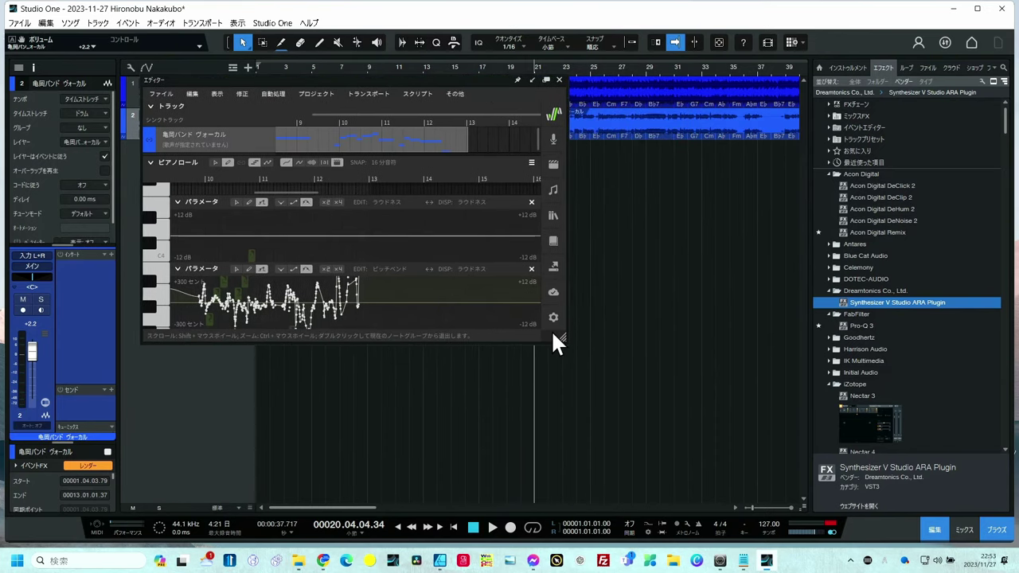
left_click_drag(563, 336, 949, 347)
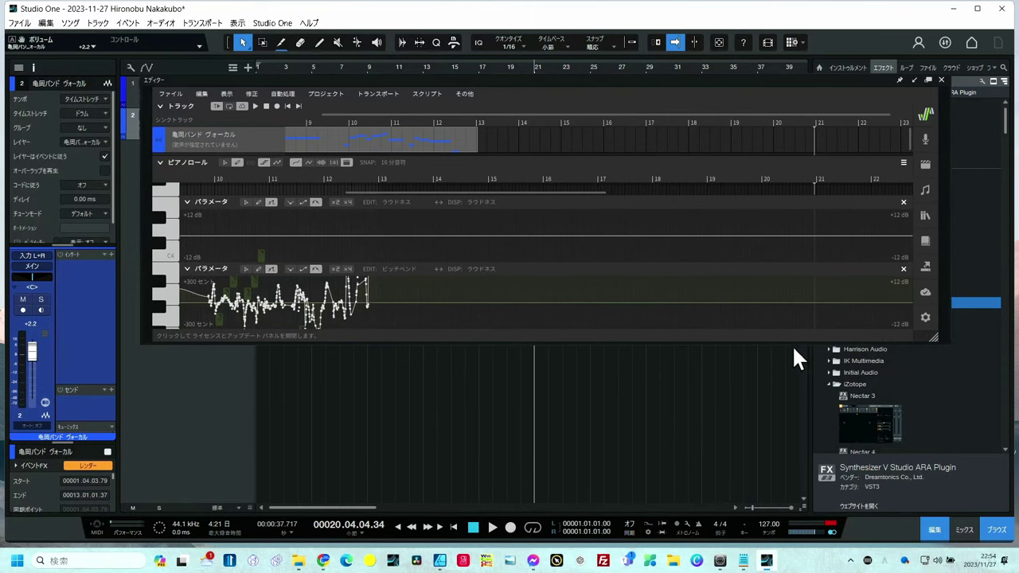
left_click_drag(793, 341, 792, 511)
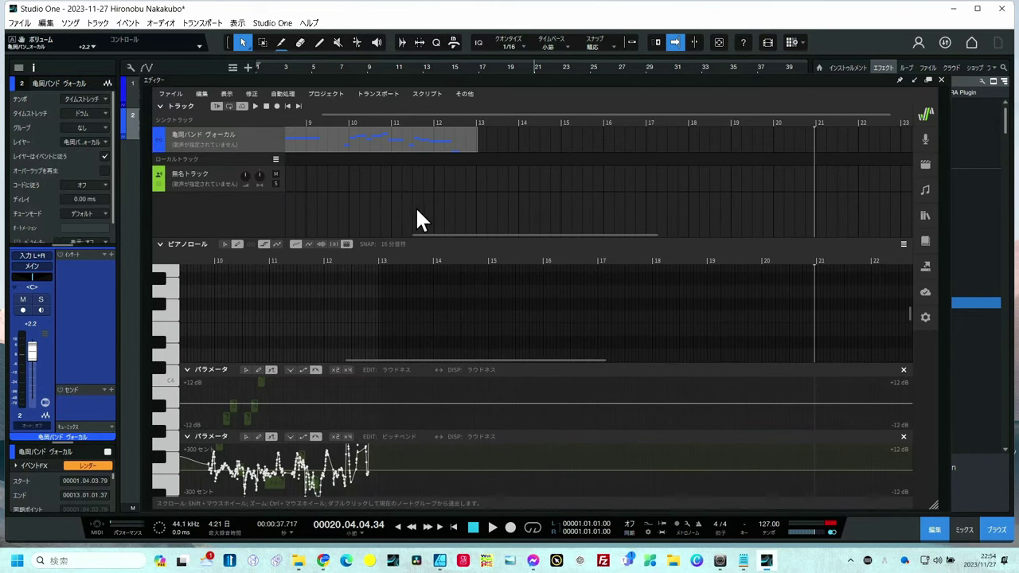
Enlarge the piano roll by shrinking the track area and closing the loudness parameter lane, and show the converted notes from bar 6
left_click_drag(410, 241, 410, 198)
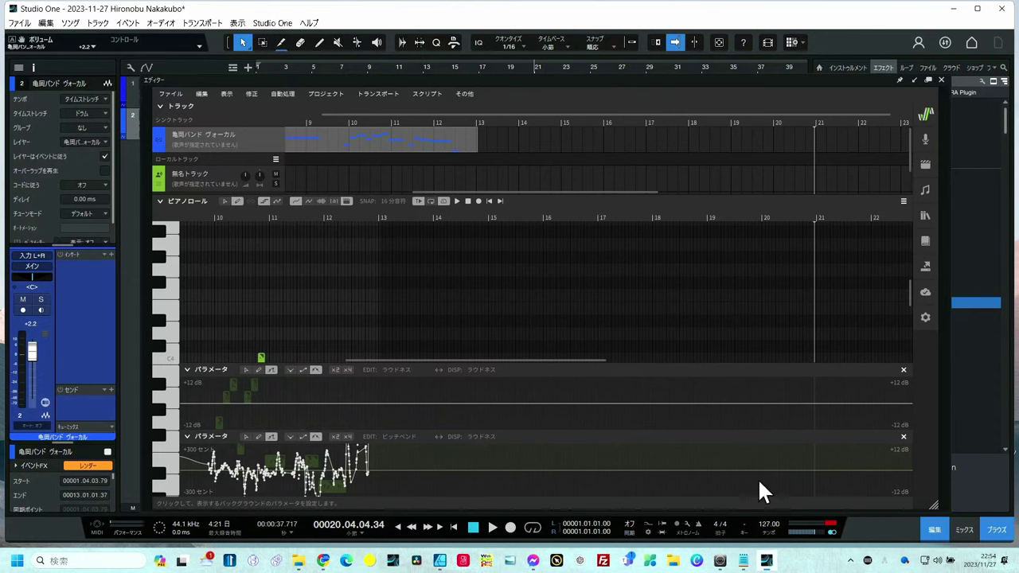
left_click(903, 370)
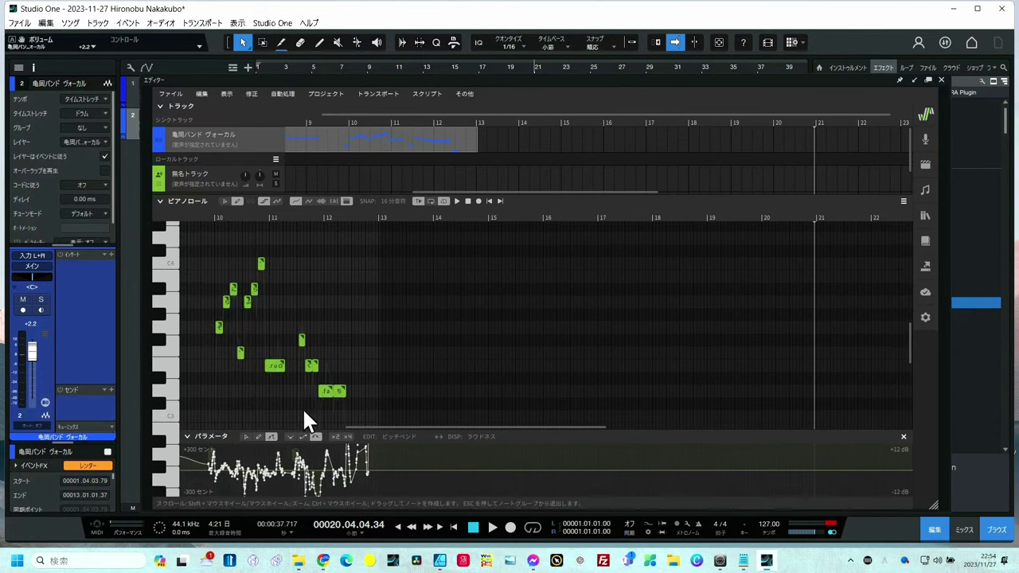
left_click_drag(355, 424, 244, 421)
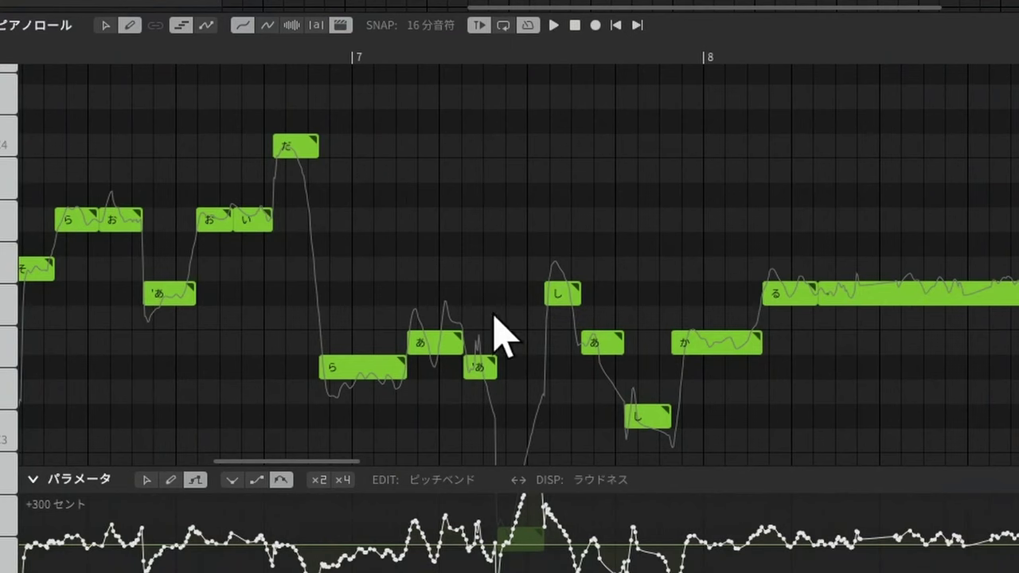
left_click_drag(347, 461, 312, 468)
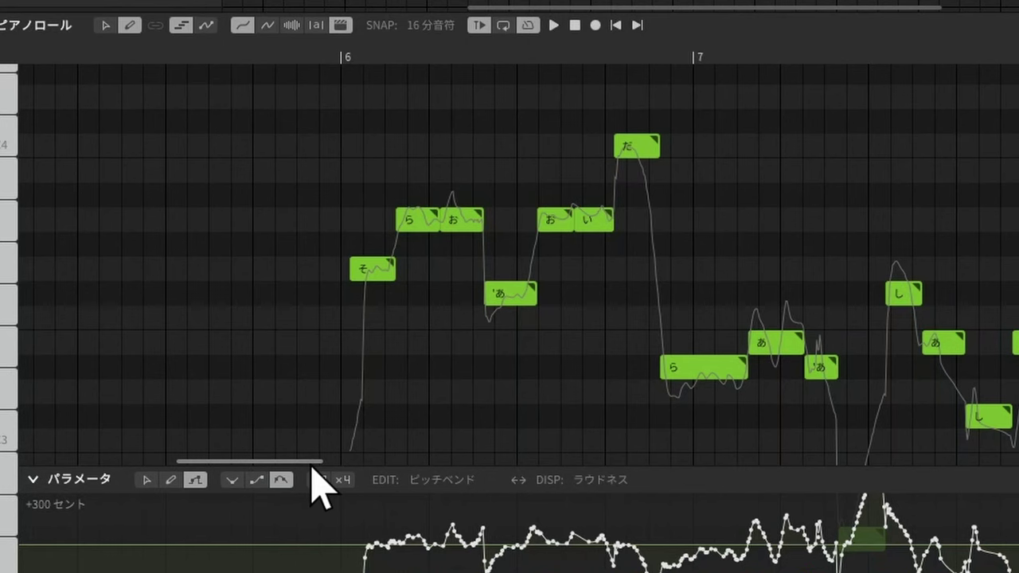
left_click(312, 463)
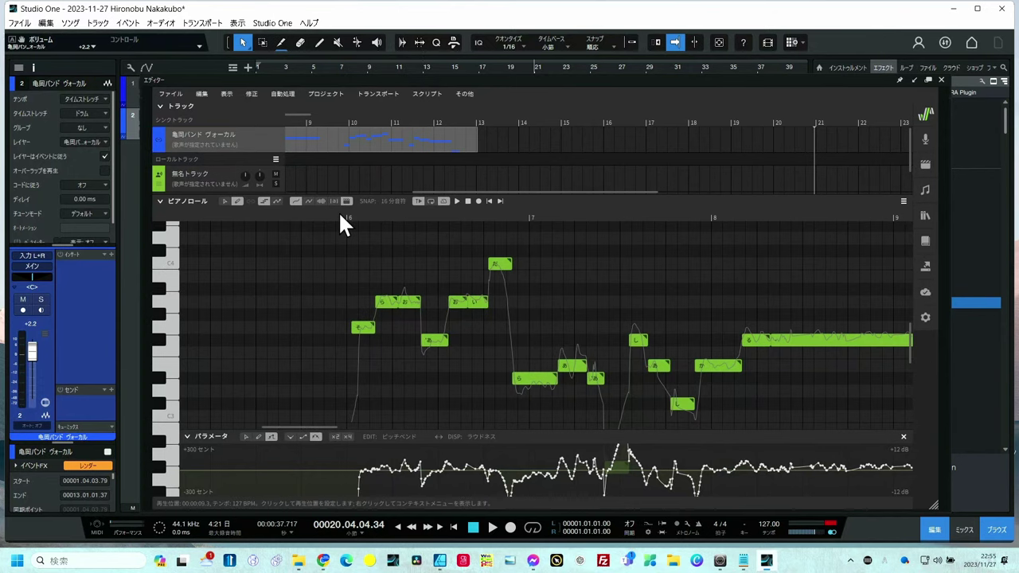
Place the playhead between bars 5 and 6 in the Studio One timeline and play the converted phrase
left_click(453, 526)
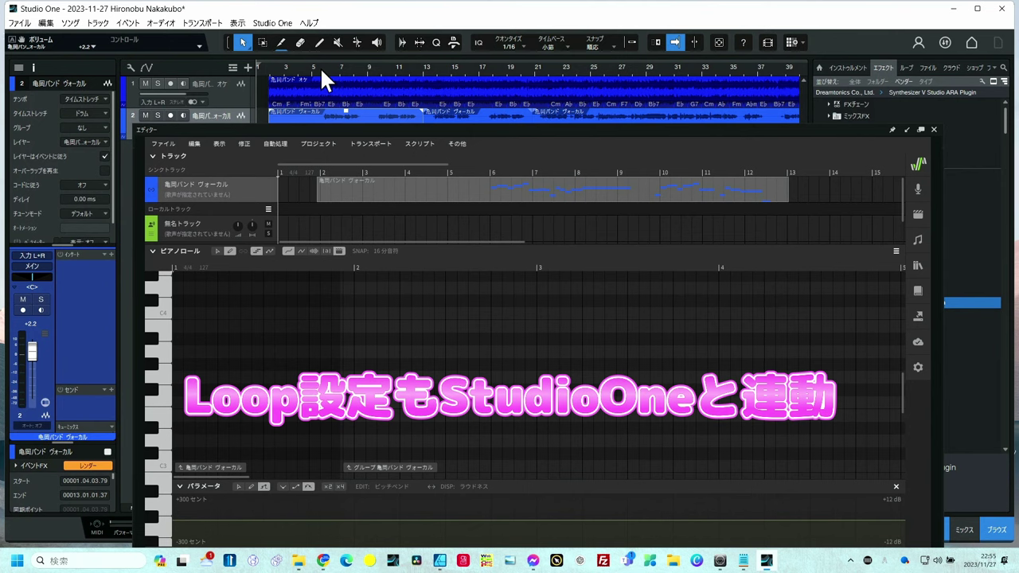
left_click(320, 67)
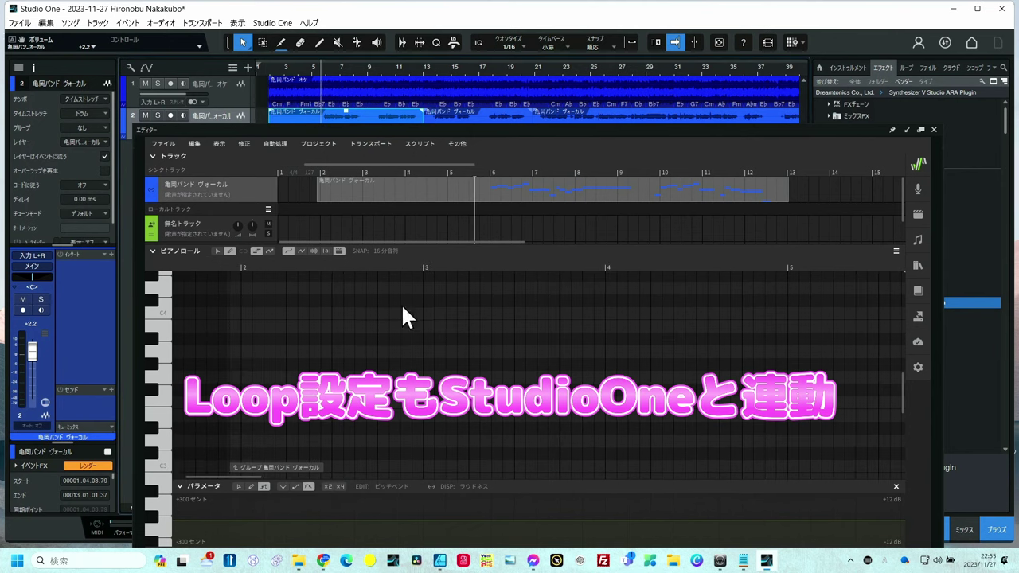
key("space")
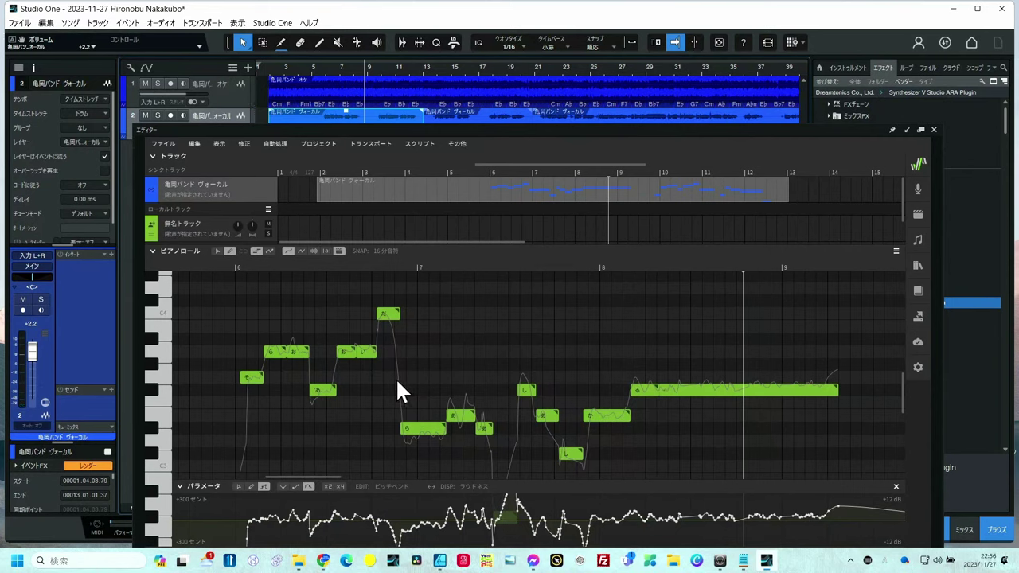
Assign the Ryo AI voice to the synced 亀岡バンド ヴォーカル track and audition the singing
left_click(213, 195)
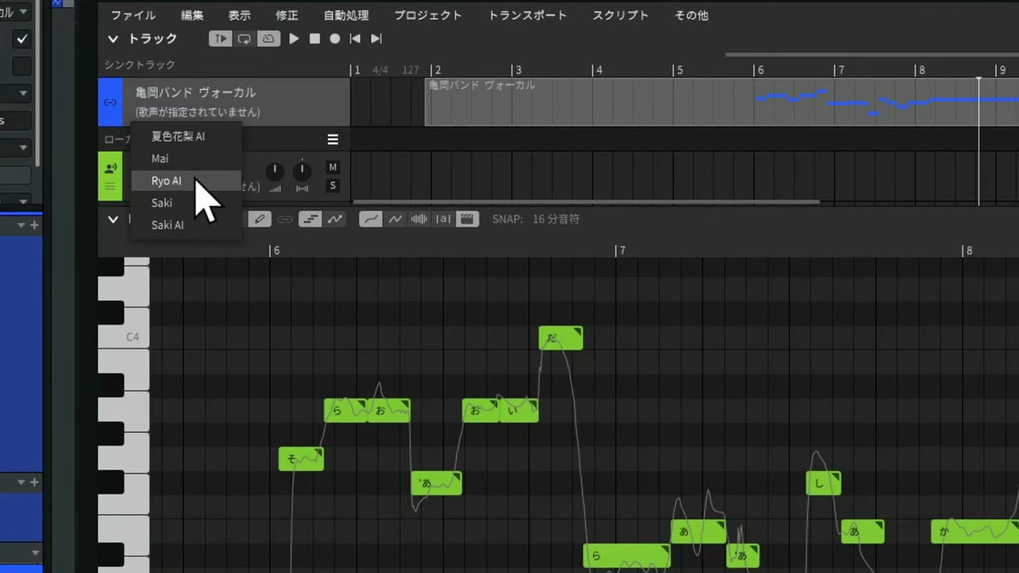
left_click(196, 180)
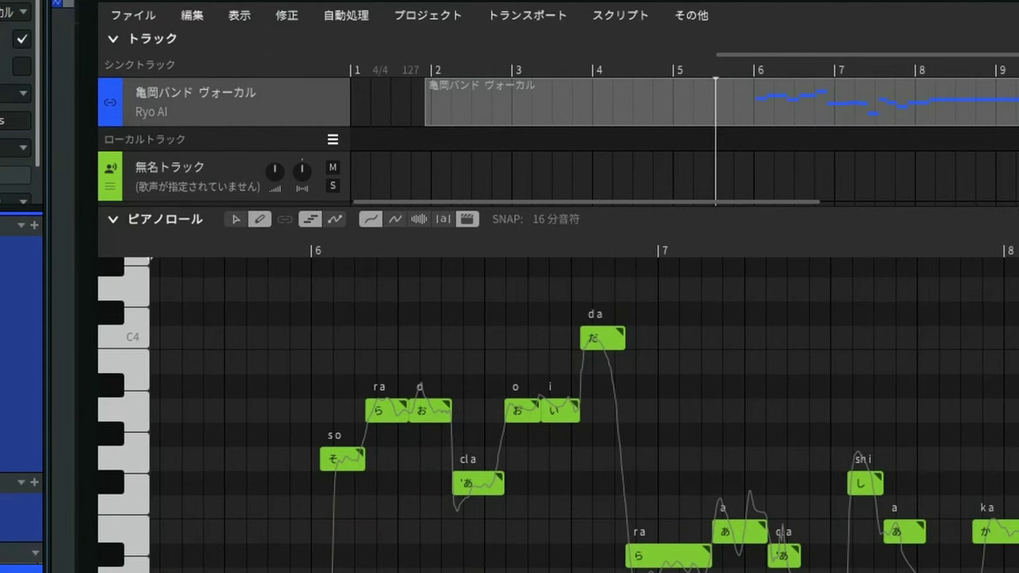
key("space")
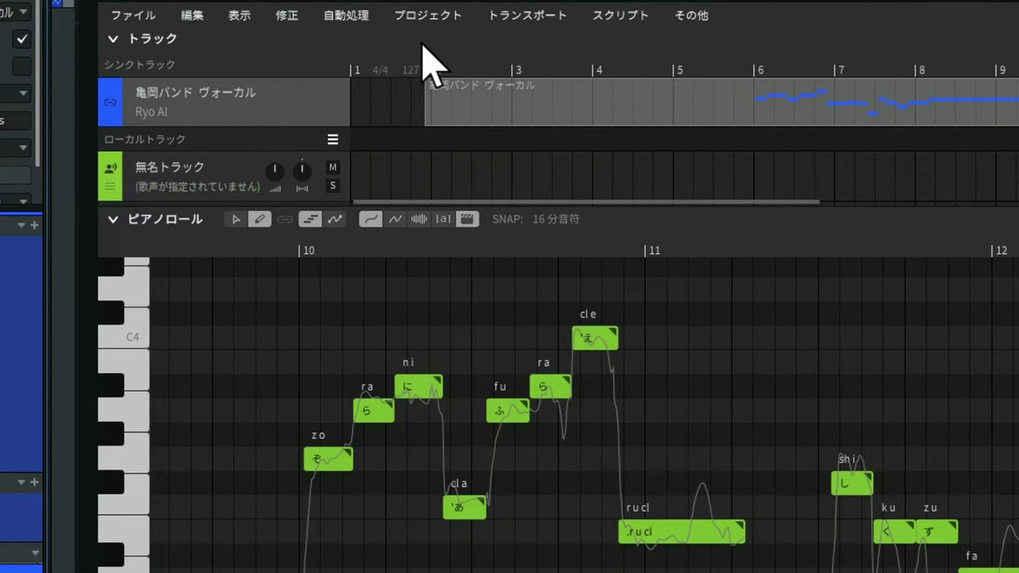
Play the phrase from just before bar 10 and change the lyric of the ら note following ふ to れ
left_click(287, 248)
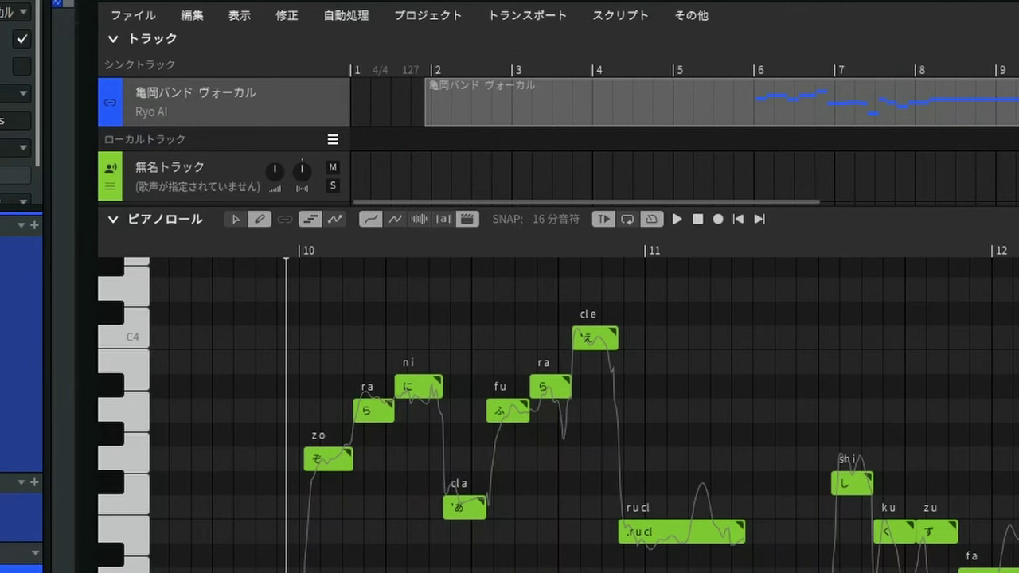
key("space")
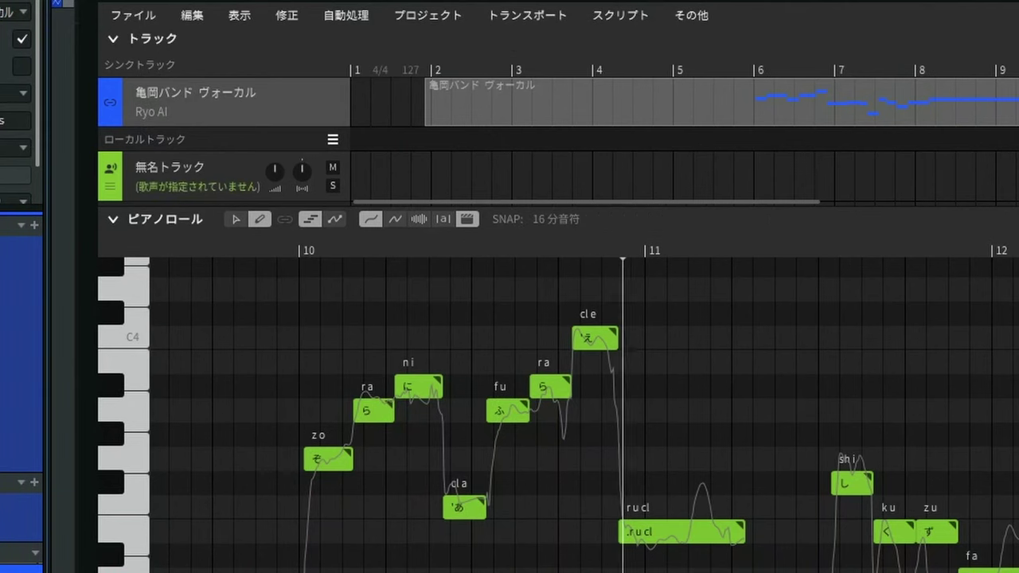
left_click(548, 388)
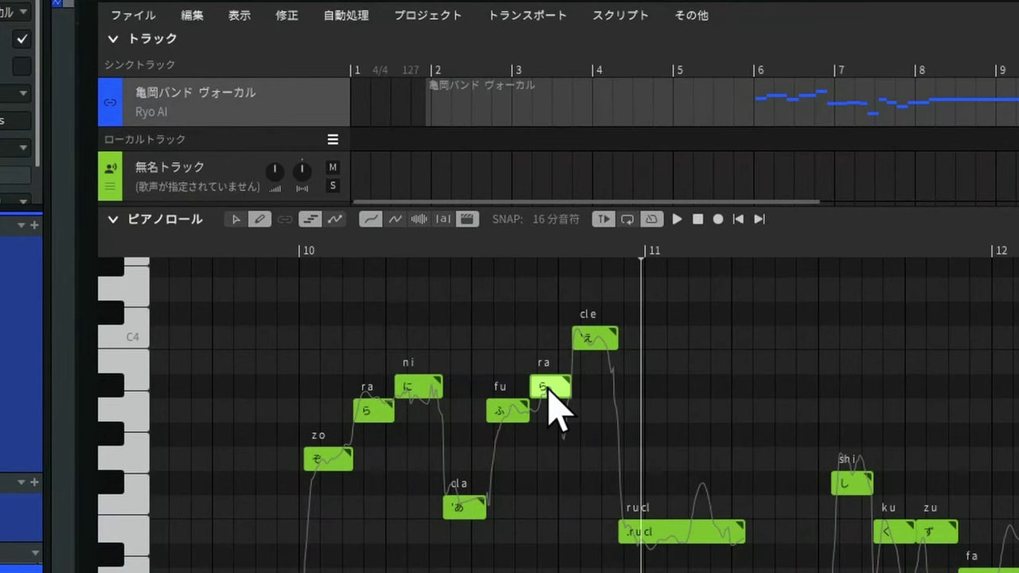
double_click(548, 388)
type("re")
key("Return")
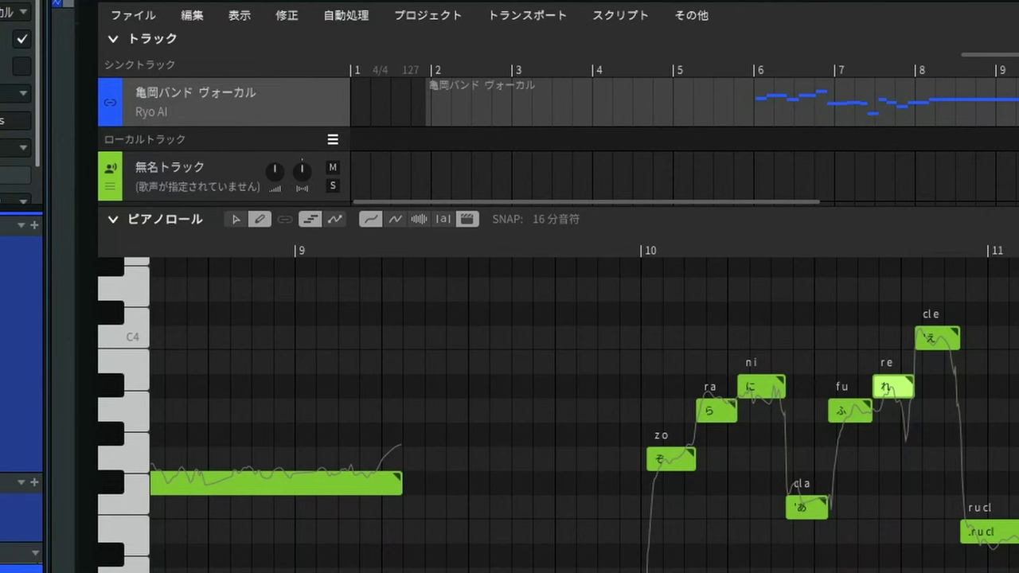
Switch the synced vocal track's voice to Saki AI and play it back
left_click(151, 112)
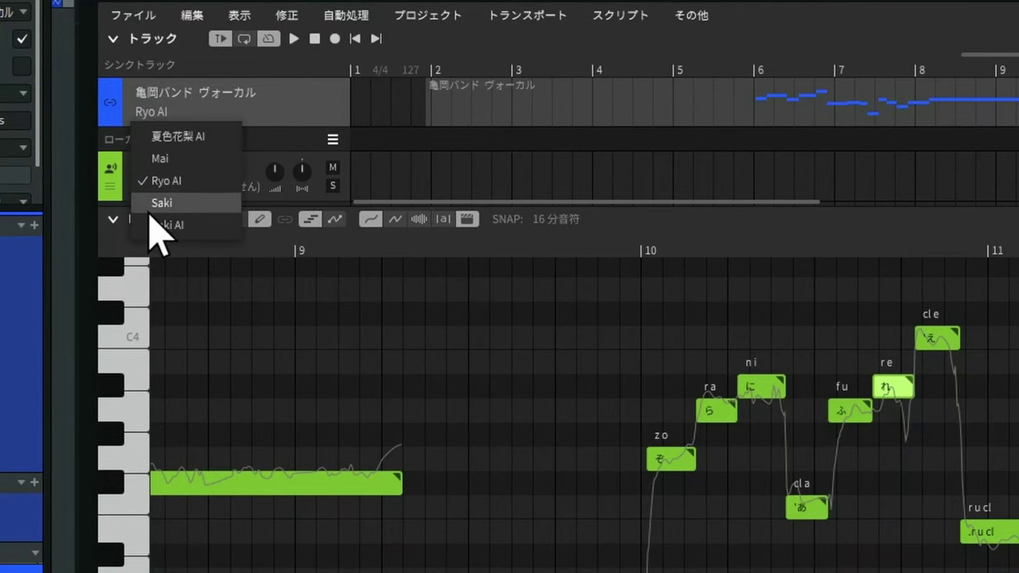
left_click(163, 225)
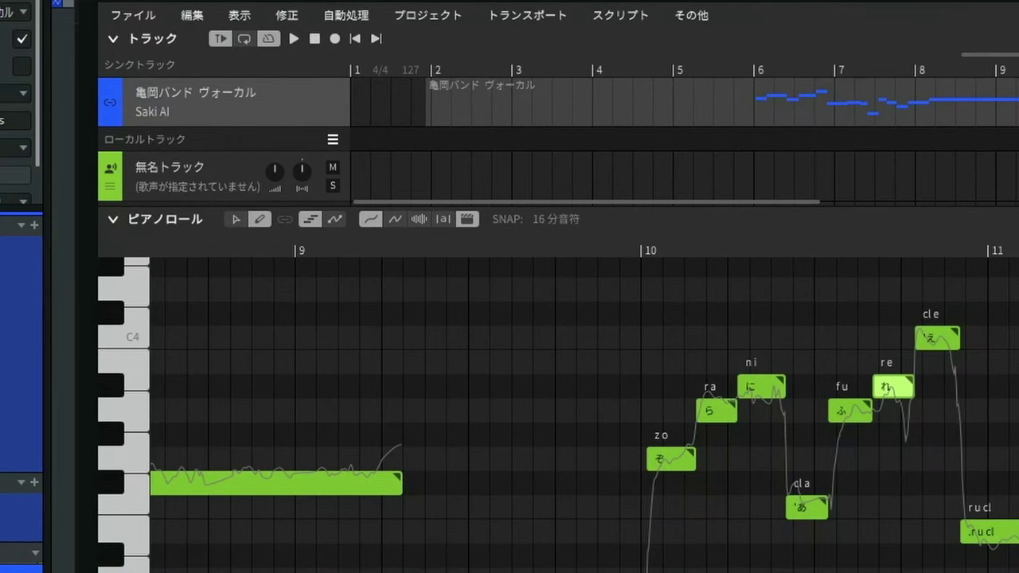
key("space")
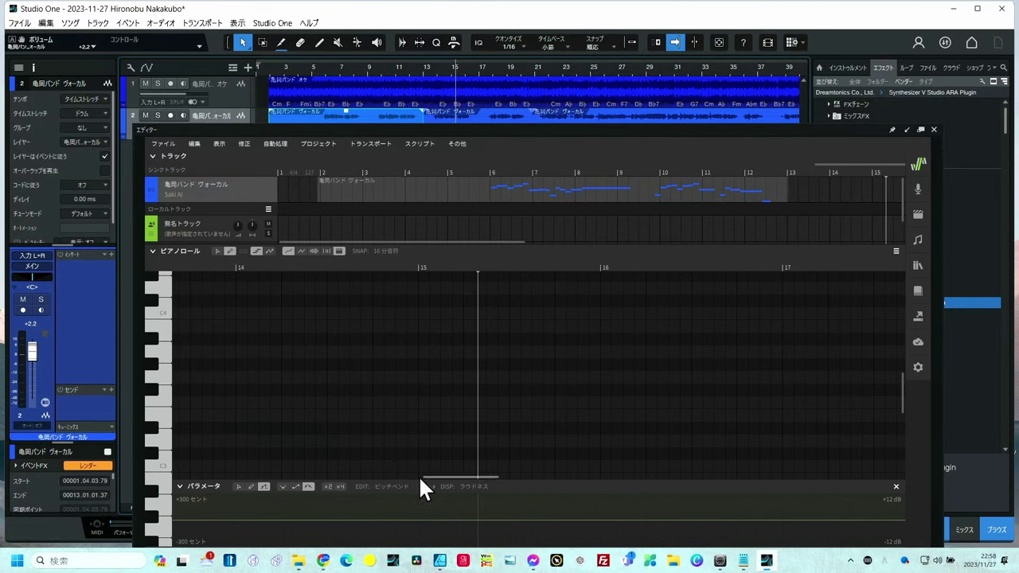
Set the Saki AI vocal style to Chest 85%, Airy 60% and Open 90%, and play the phrase from around bar 5
left_click_drag(419, 476, 266, 482)
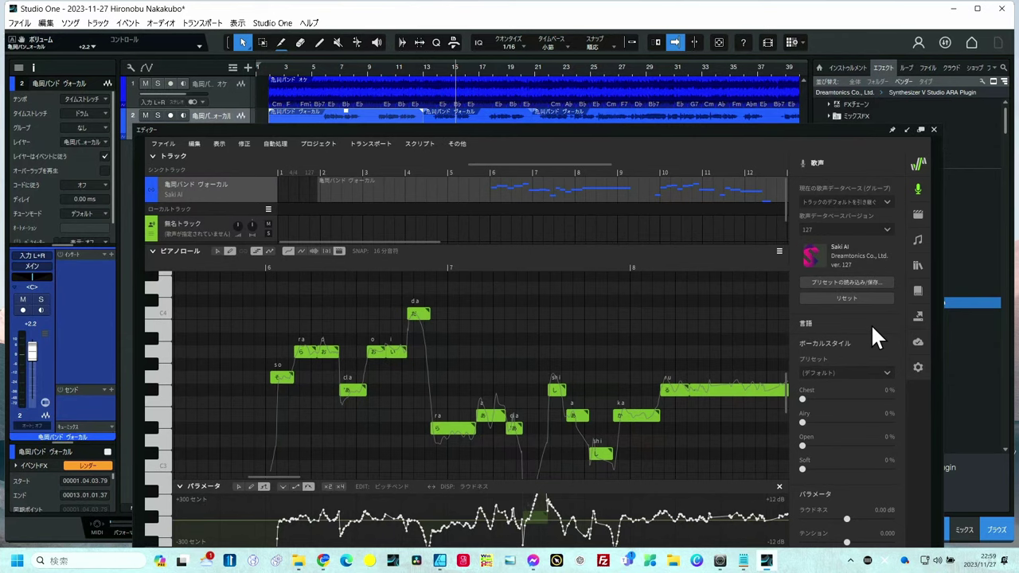
scroll(870, 323, "down", 1)
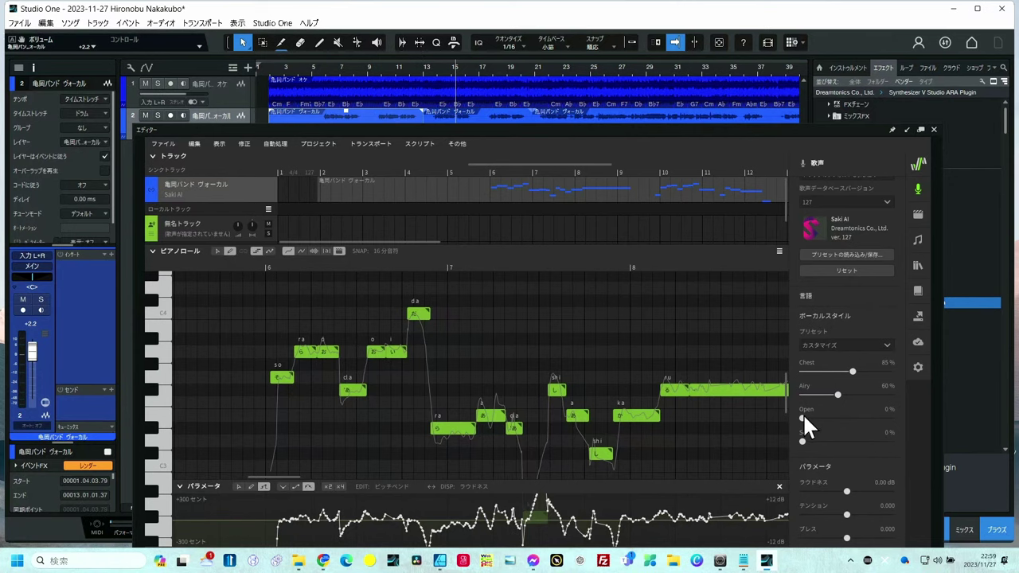
left_click_drag(850, 417, 855, 417)
left_click(312, 69)
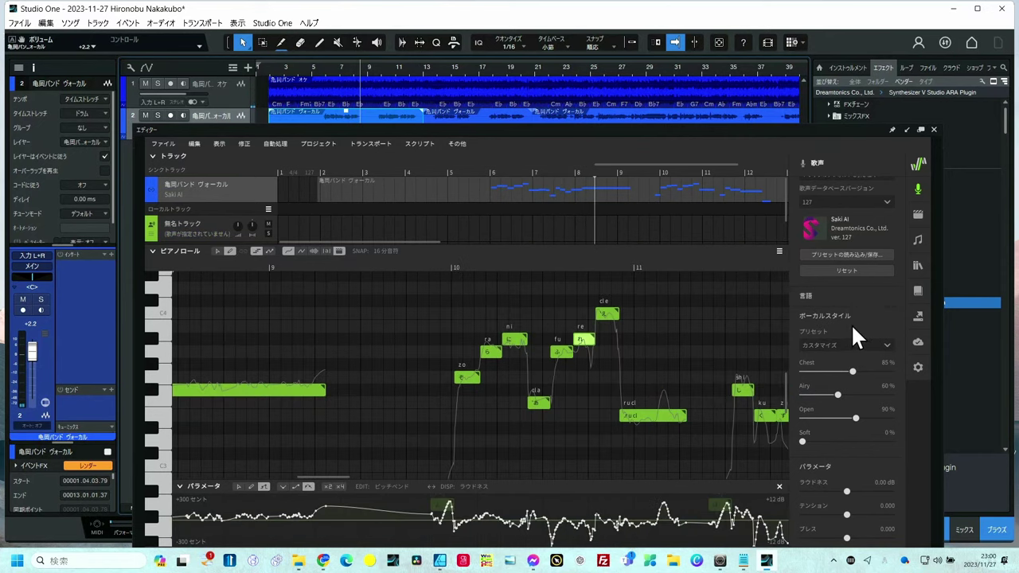
Set the voice parameters to tension 0.395, gender -0.725 and tone shift 138 cents, and play from around bar 5
scroll(852, 326, "down", 2)
scroll(852, 330, "down", 2)
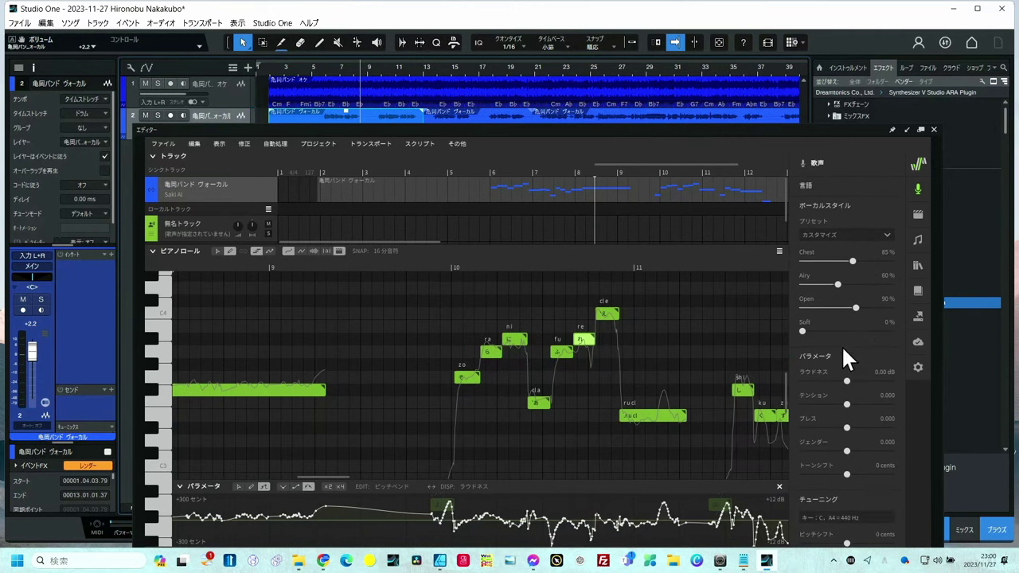
left_click(845, 451)
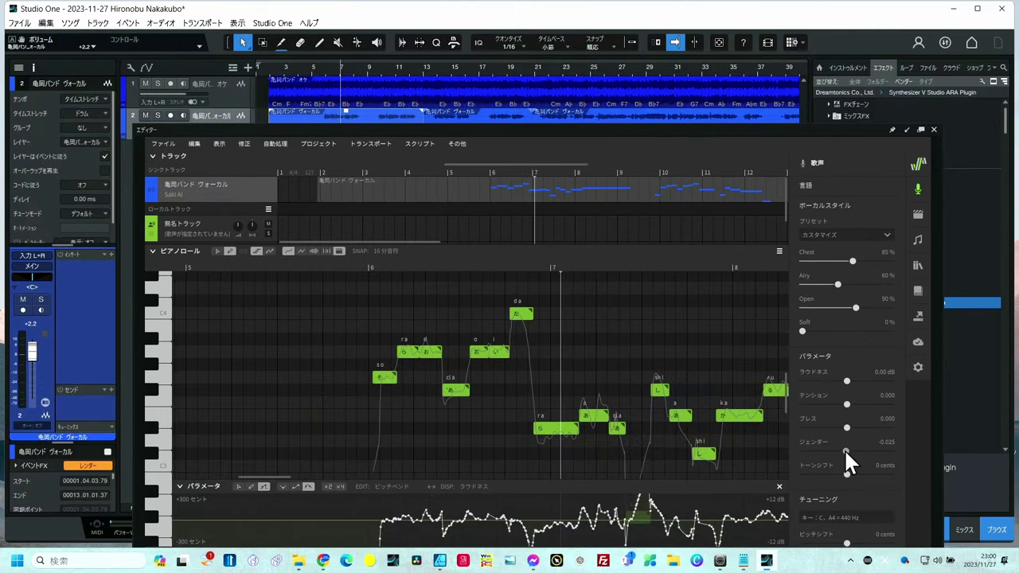
left_click_drag(845, 452, 839, 450)
left_click(318, 65)
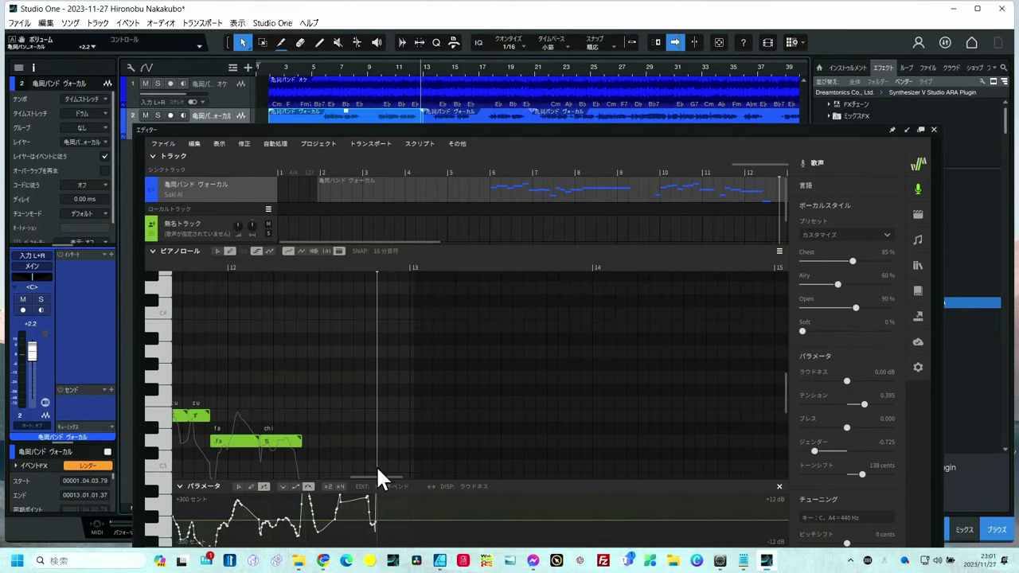
Play the converted phrase from around bar 5 and set the voice's gender parameter to 0.060
left_click_drag(378, 477, 332, 478)
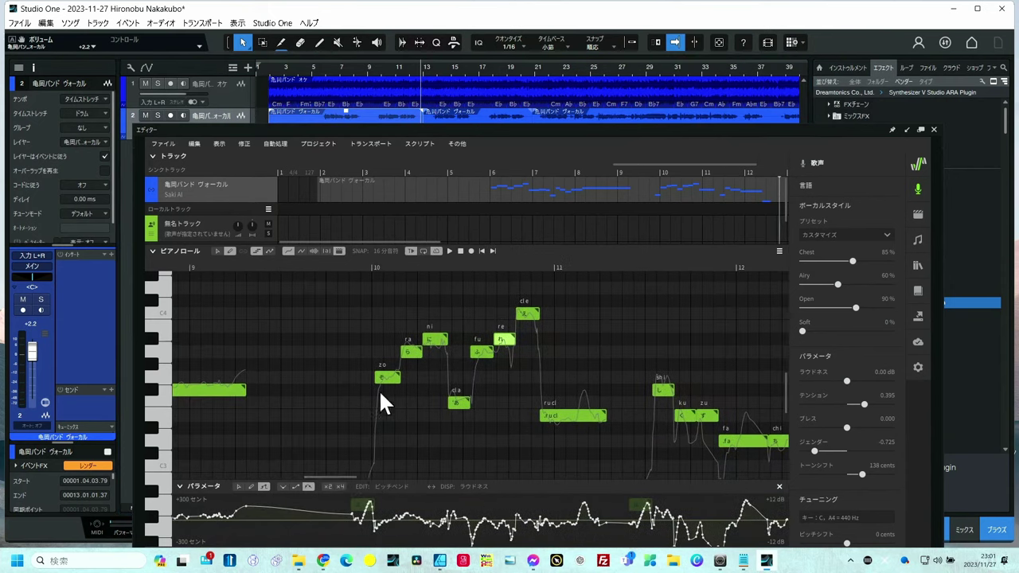
scroll(376, 336, "down", 5)
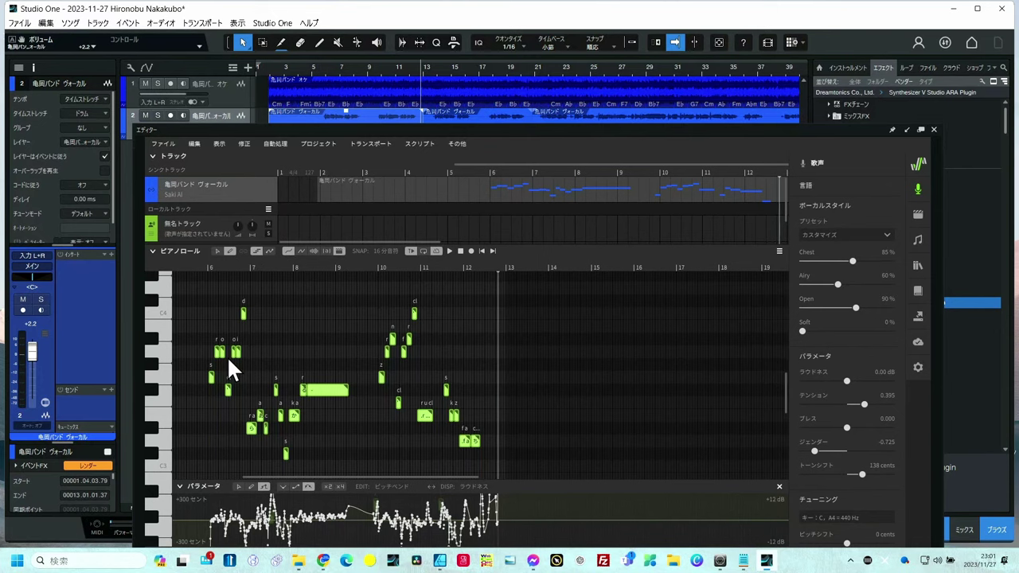
scroll(226, 356, "down", 3)
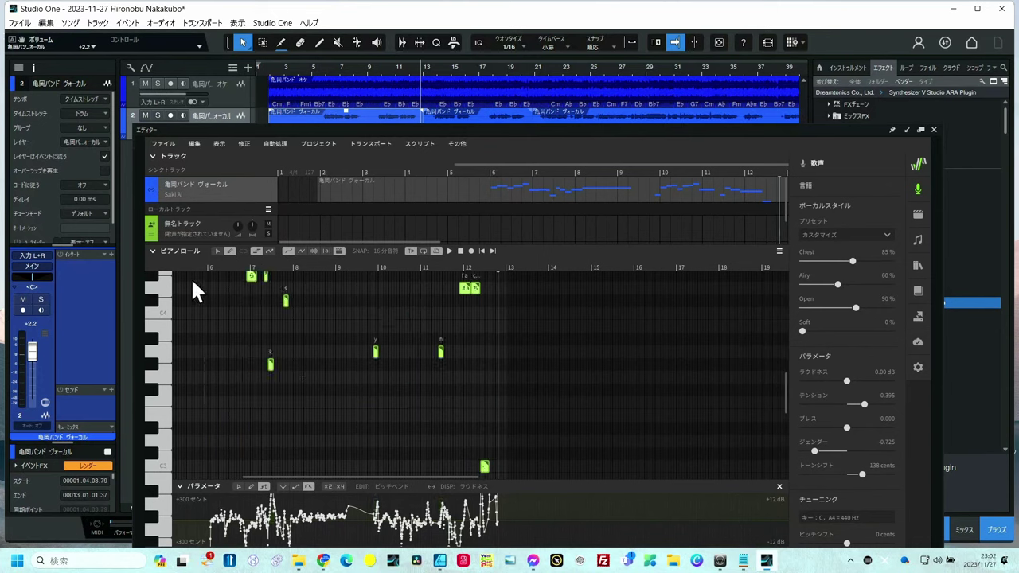
left_click(315, 66)
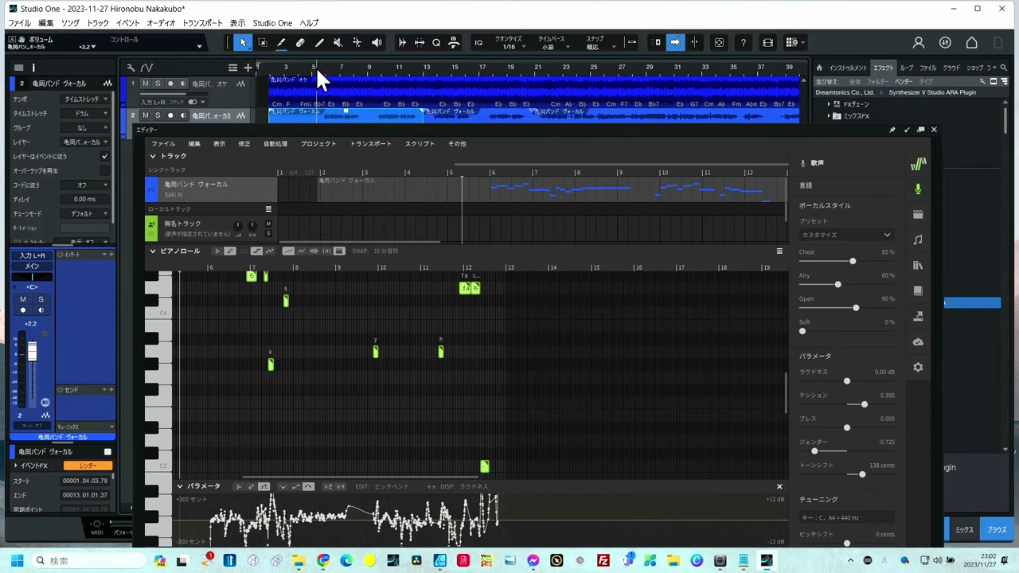
key("space")
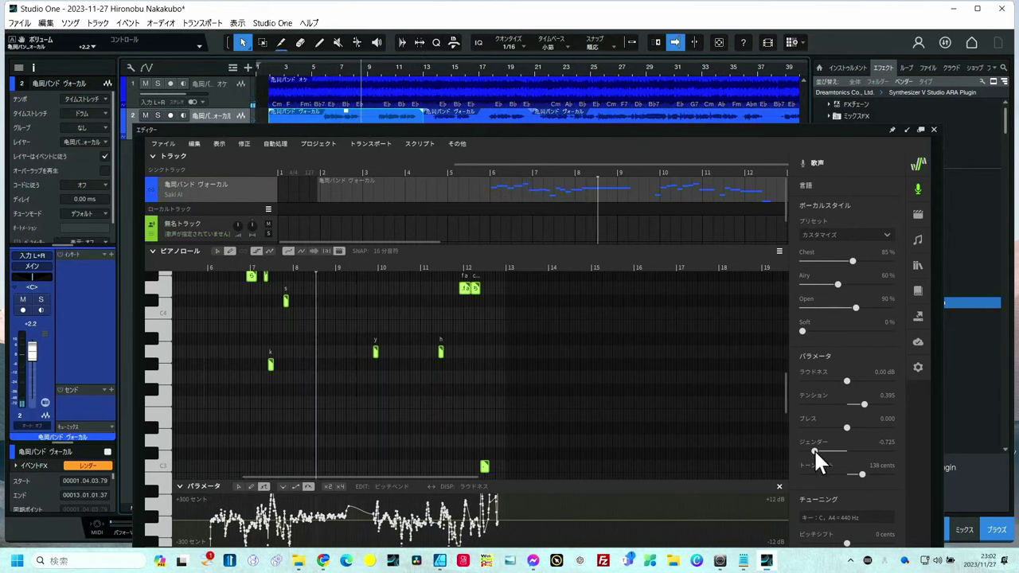
left_click_drag(813, 448, 849, 452)
left_click(316, 67)
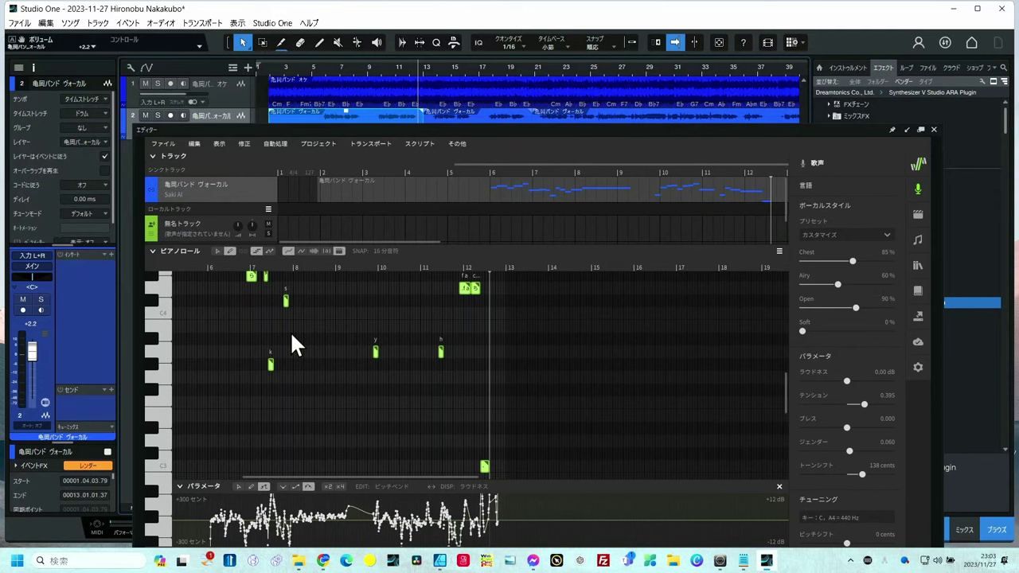
Apply the Synthesizer V Studio ARA Plugin to the vocal event starting at bar 13
left_click(466, 113)
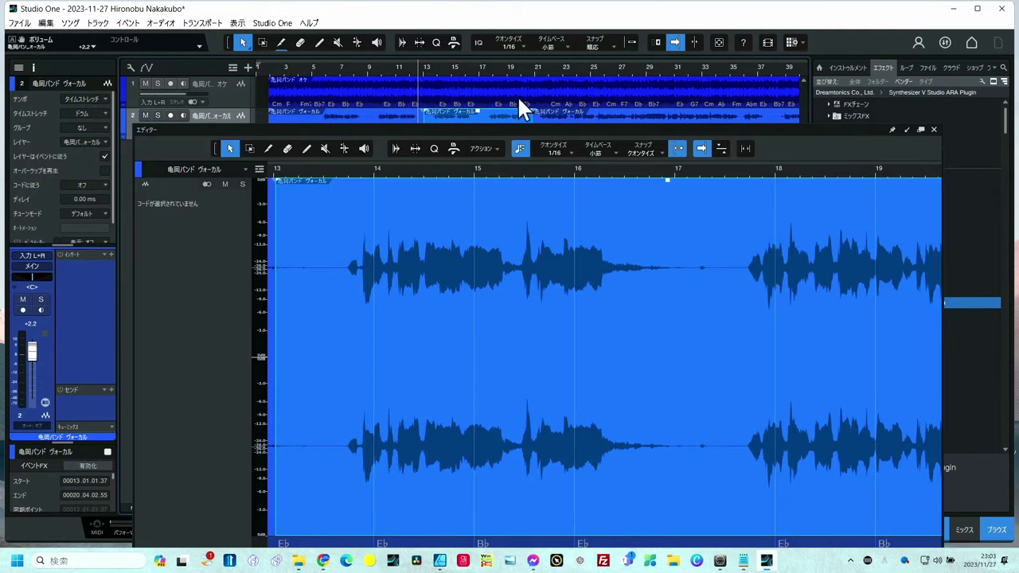
left_click(671, 127)
key("F2")
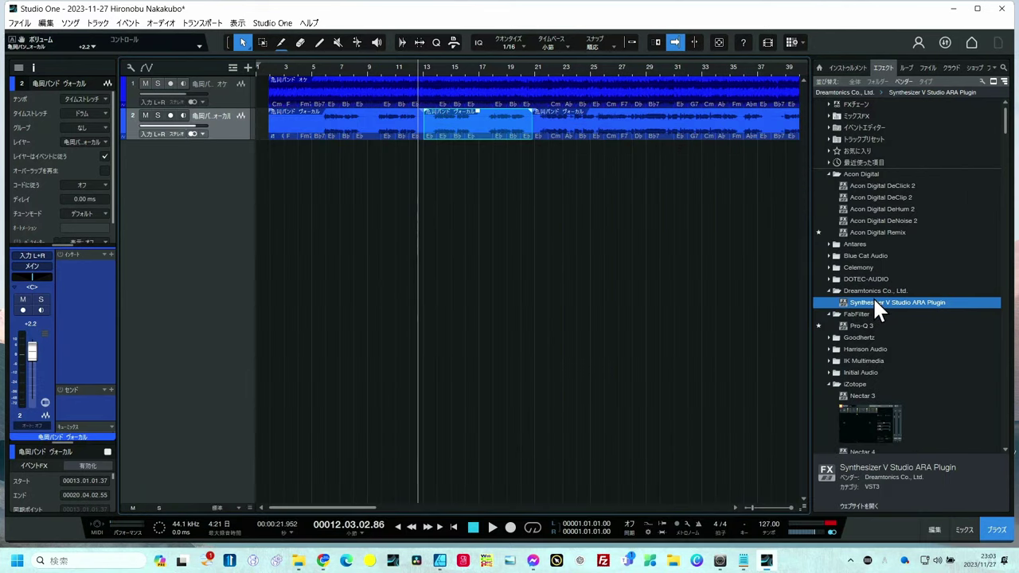
left_click_drag(874, 302, 478, 123)
Convert the bar 13 event's audio to notes with 80% detection sensitivity and Japanese lyrics, and play from before bar 11
right_click(460, 190)
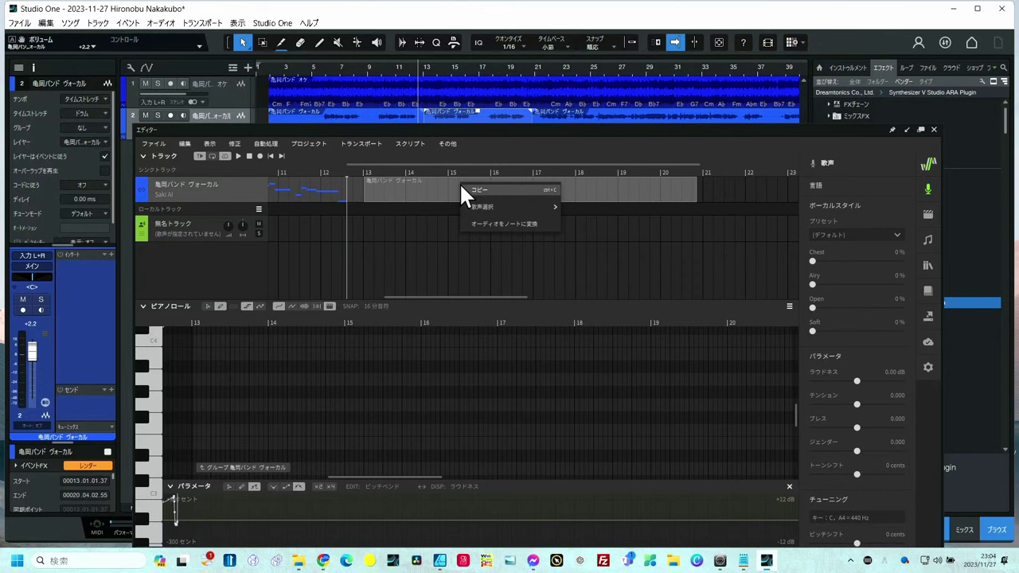
left_click(487, 223)
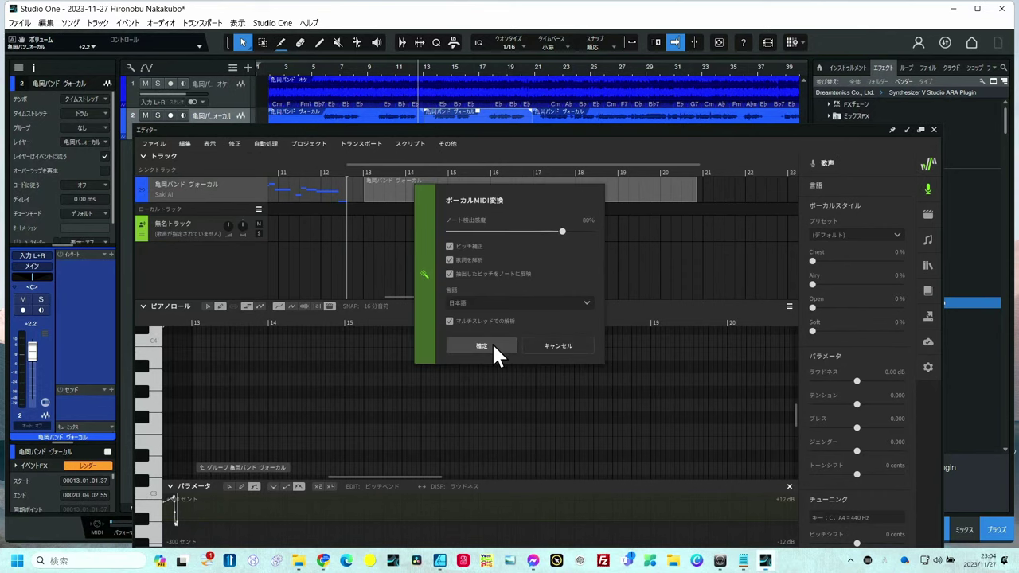
left_click(492, 344)
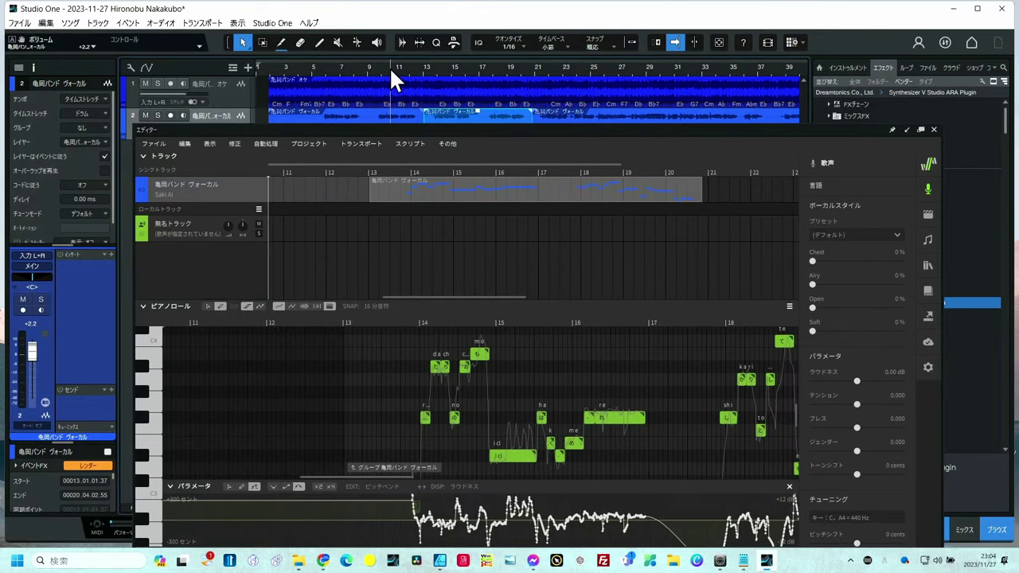
key("space")
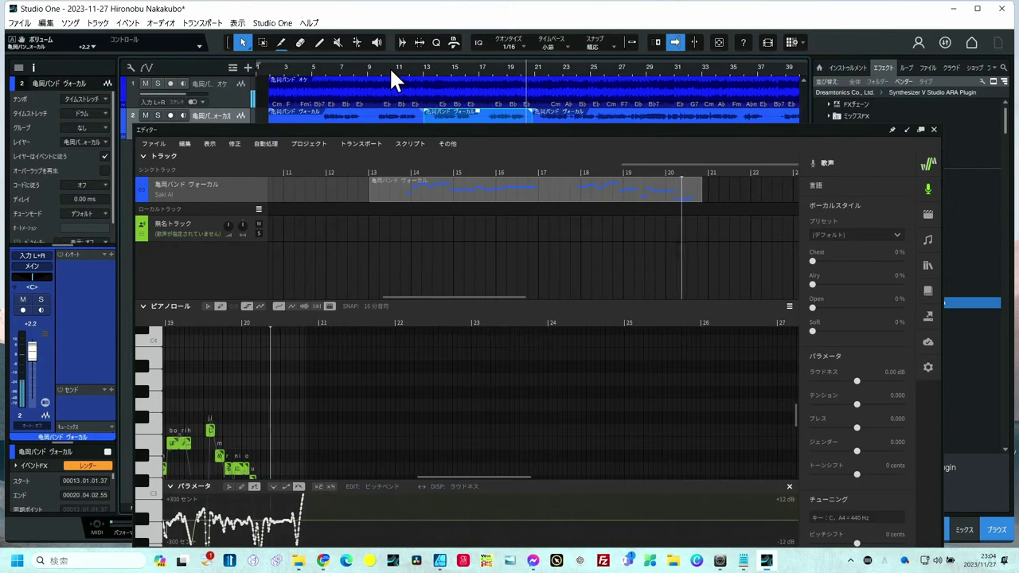
Set the gender parameter of the second phrase to -0.475
scroll(852, 382, "down", 3)
left_click_drag(856, 340, 849, 339)
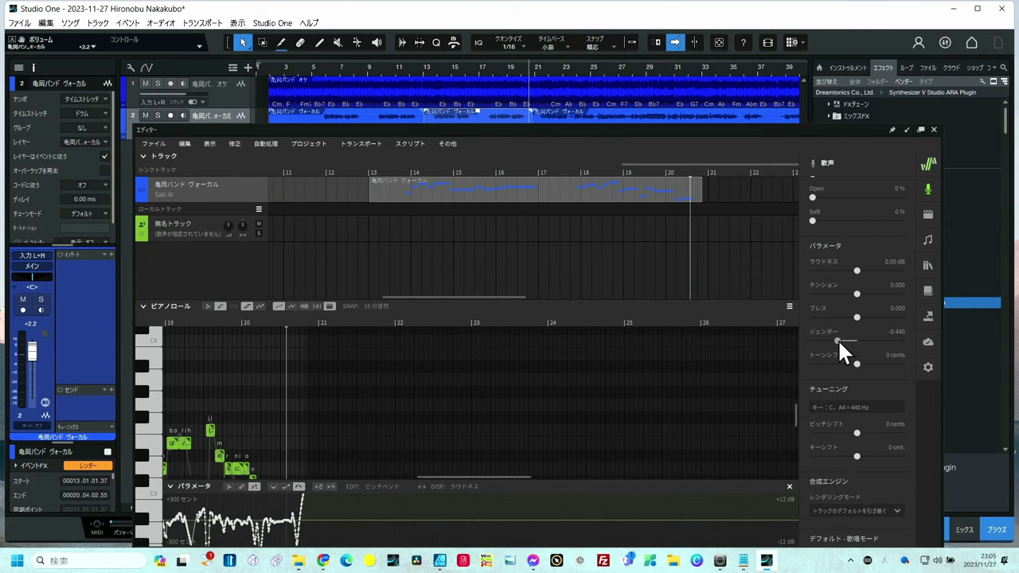
left_click(366, 166)
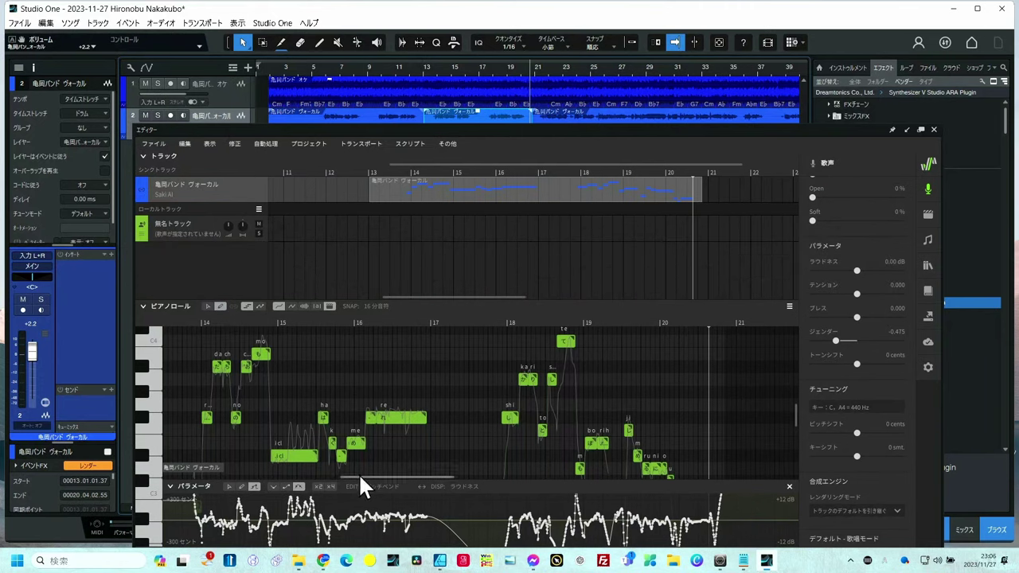
Enlarge the parameter area, delete all pitch bend points of the second phrase, and play from bar 13
left_click_drag(517, 479, 523, 399)
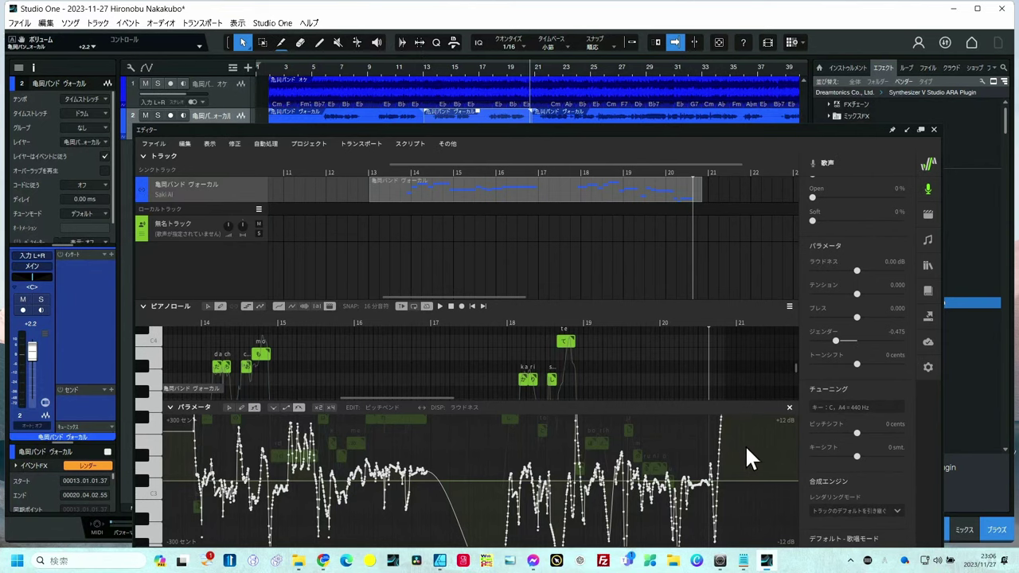
key("ctrl+a")
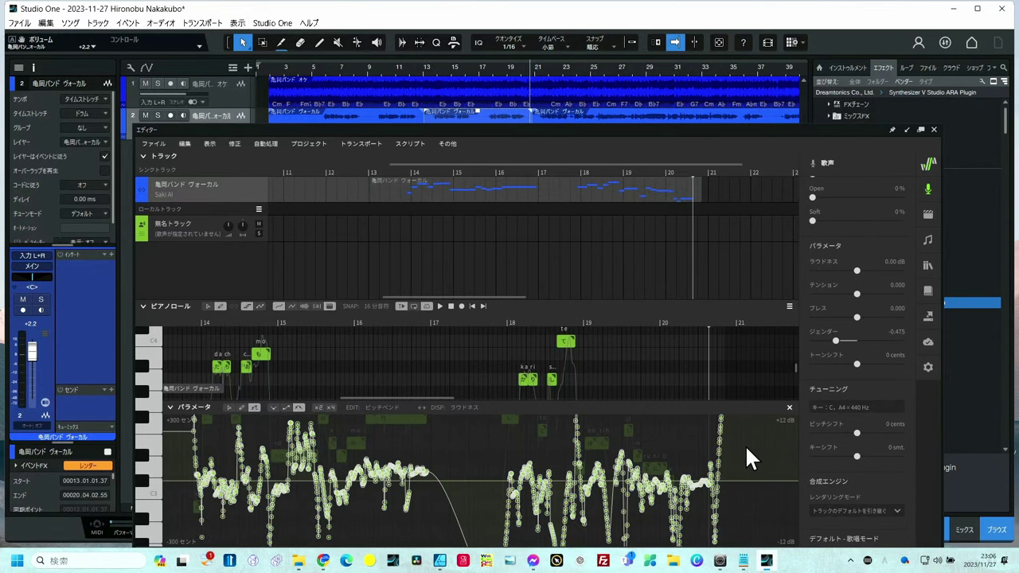
key("Delete")
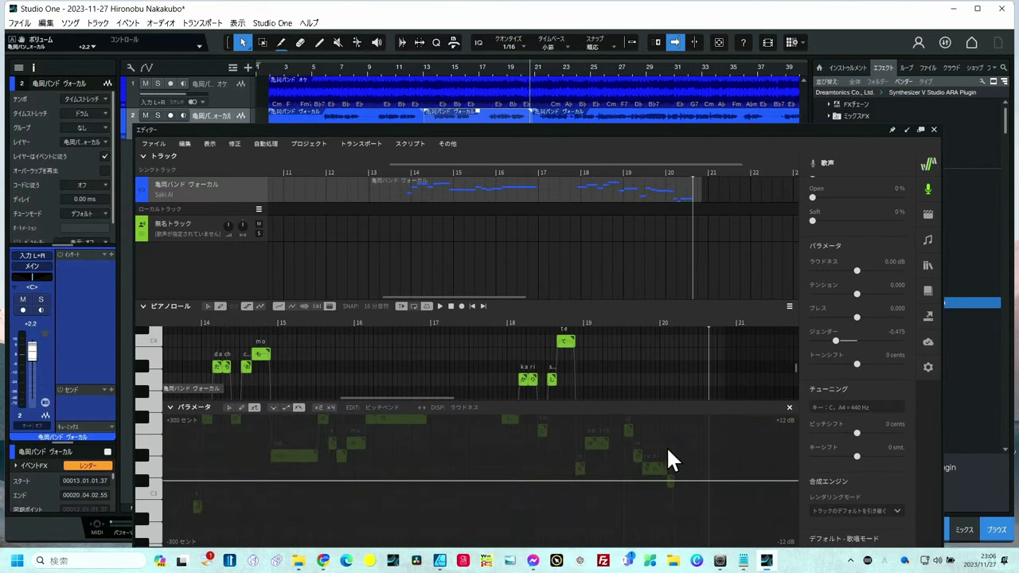
left_click(425, 67)
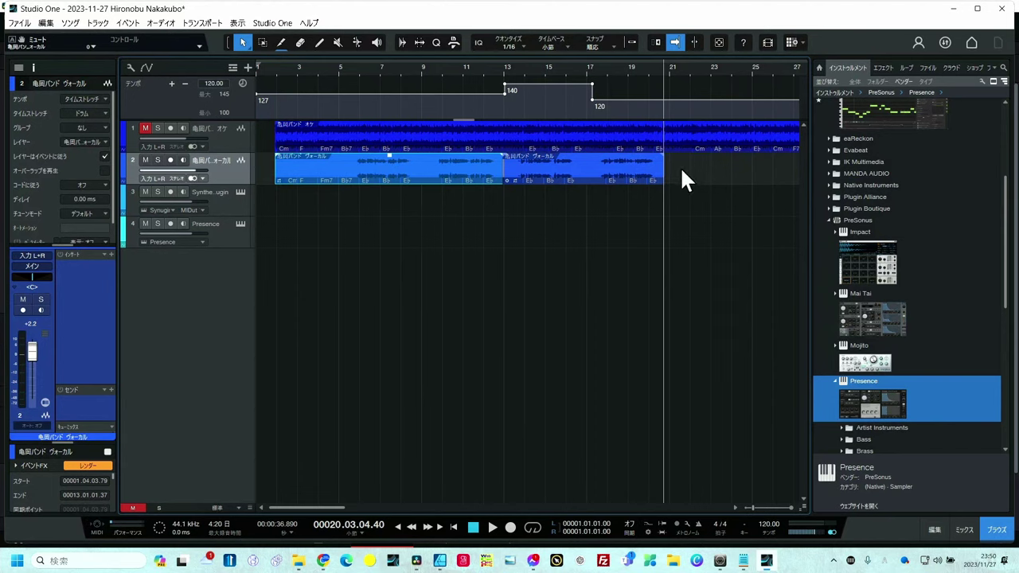
Convert the vocal event near bar 13 to notes on the Presence instrument track
left_click_drag(550, 170, 549, 220)
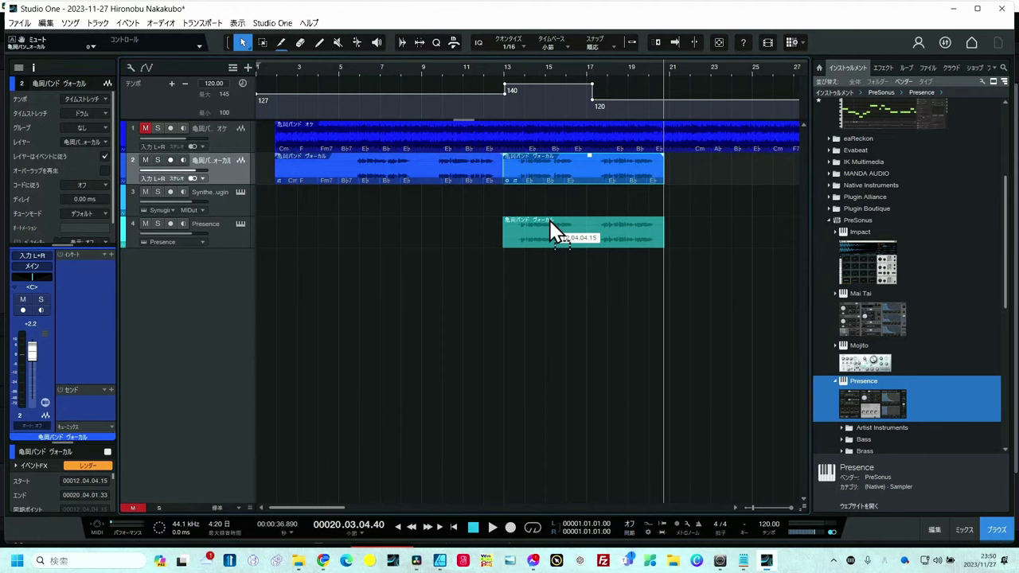
left_click_drag(549, 220, 549, 220)
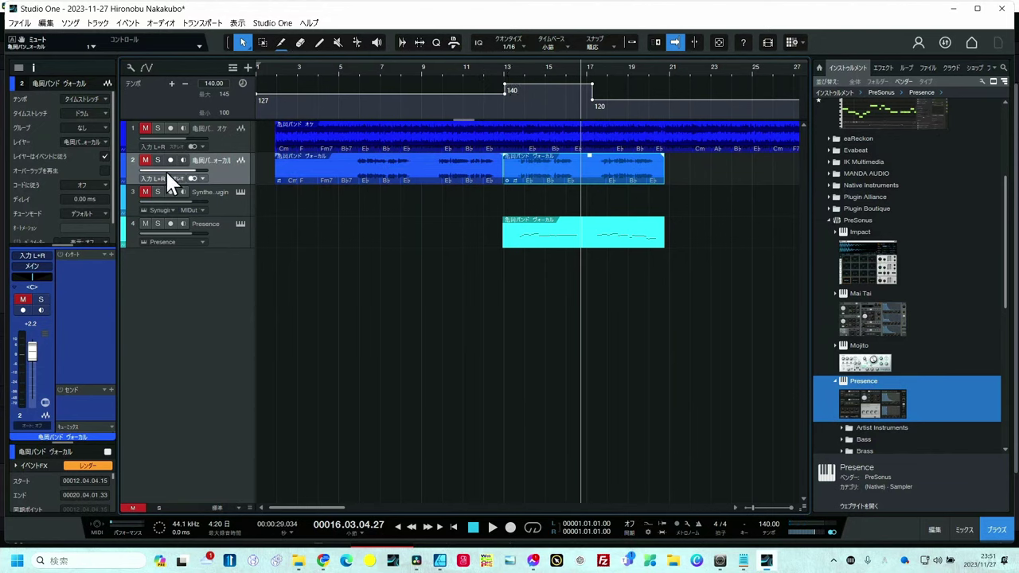
Mute the Synthesizer V Output 1 channel in the mixer and audition the Presence track from around bar 13
key("F3")
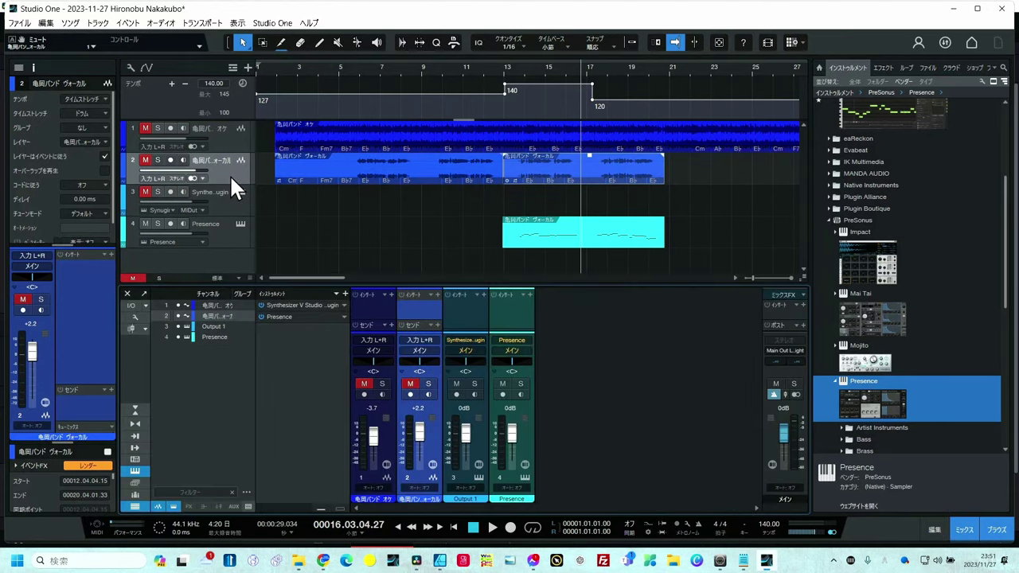
left_click(455, 384)
left_click(503, 69)
key("space")
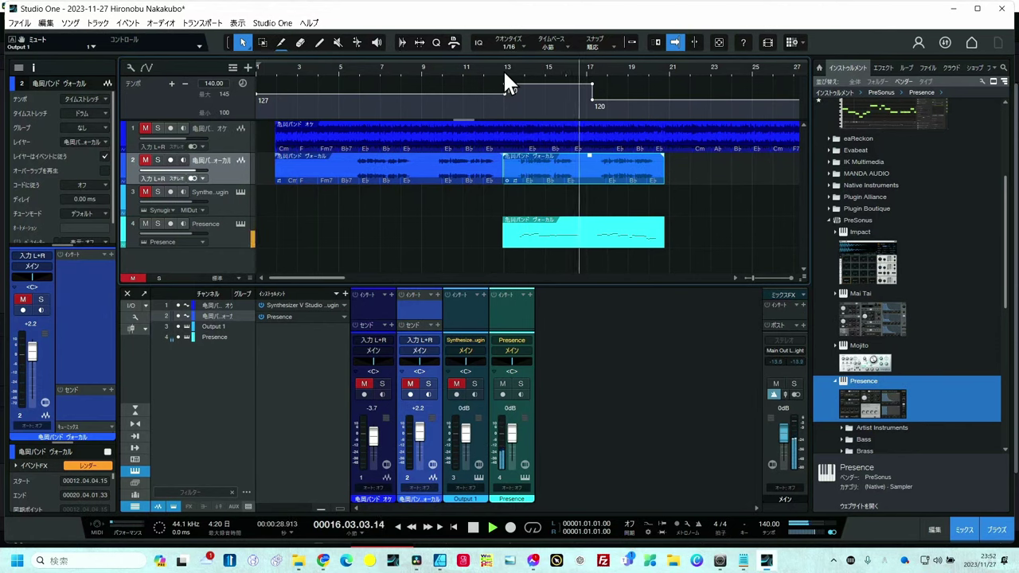
key("space")
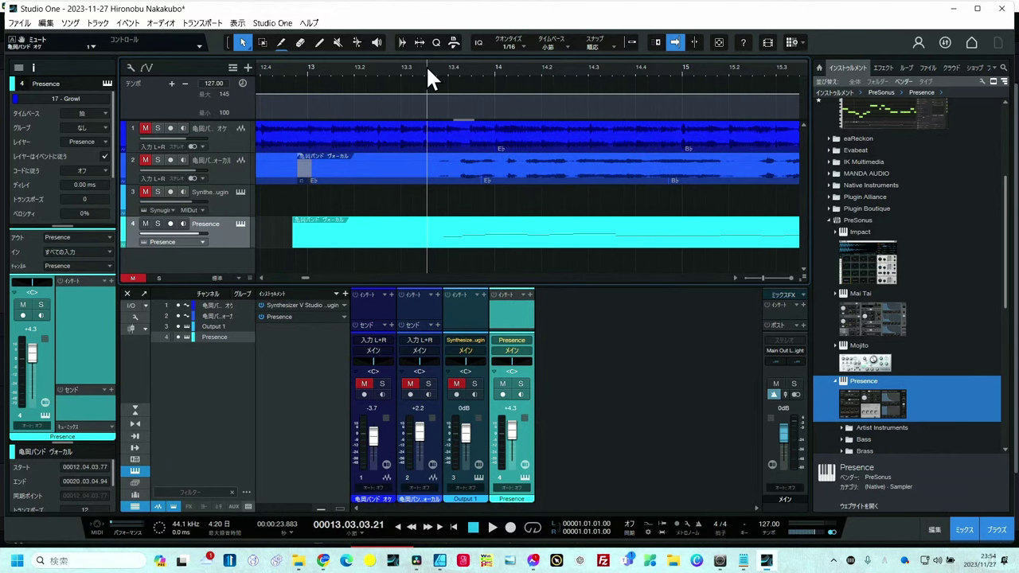
key("space")
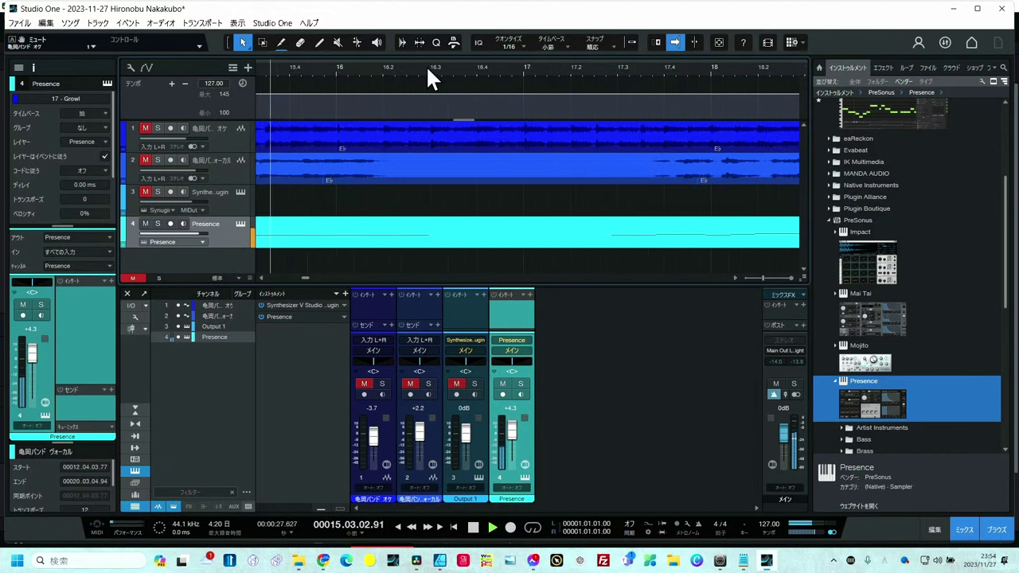
key("space")
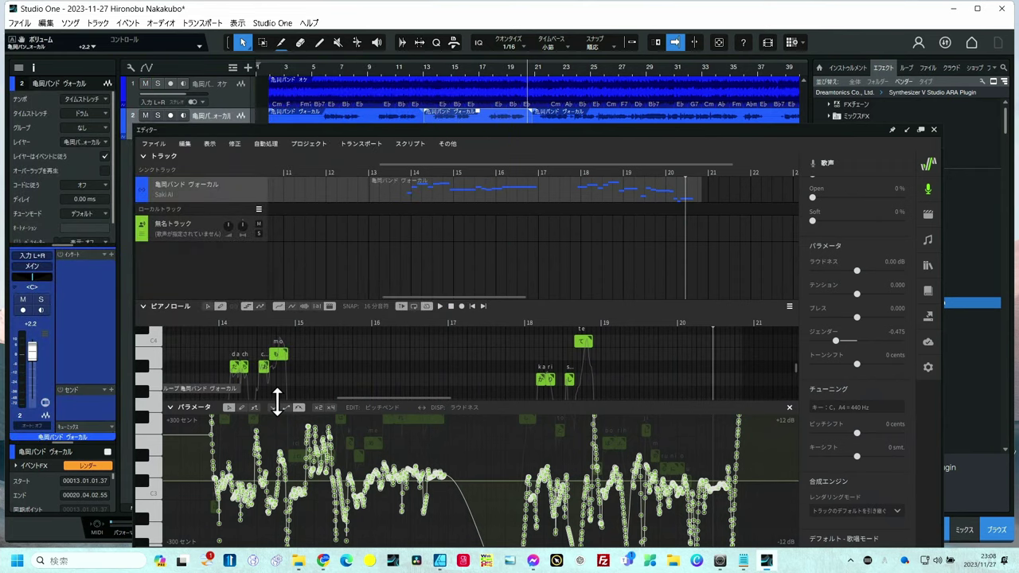
Enlarge the piano roll and save the Synthesizer V project as qqqqq in the Downloads folder
left_click_drag(277, 400, 193, 309)
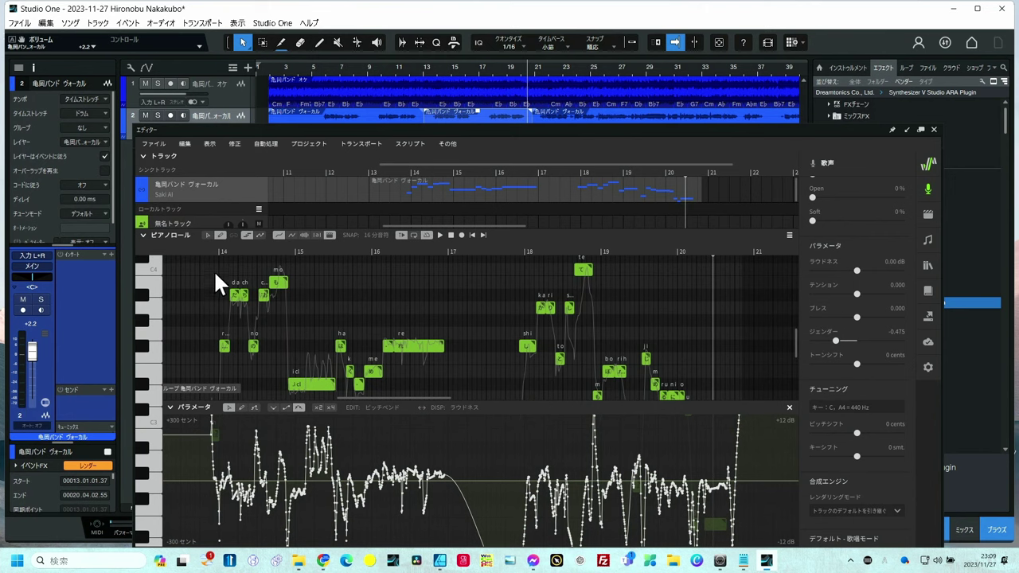
left_click(163, 146)
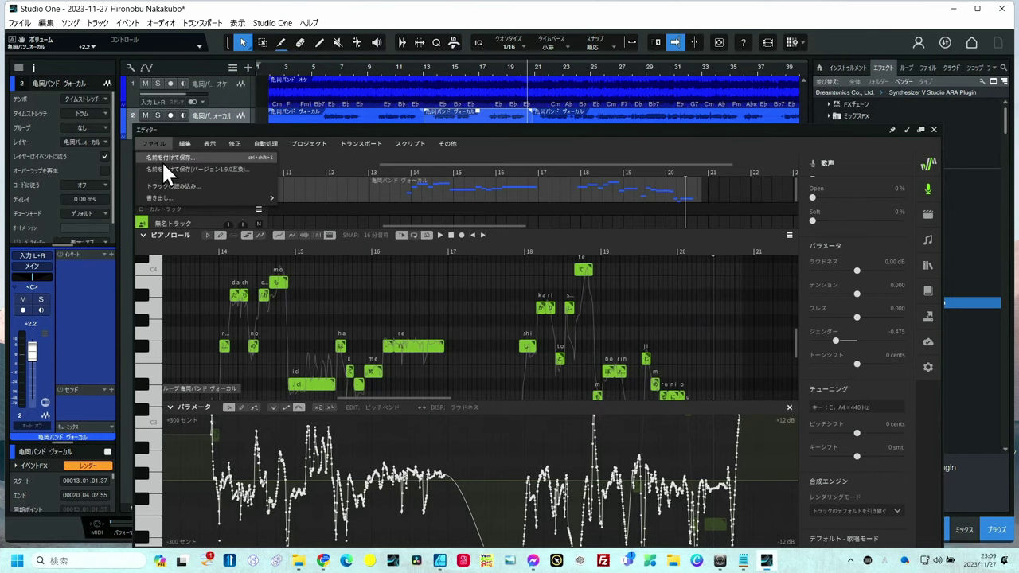
left_click(162, 160)
left_click(457, 198)
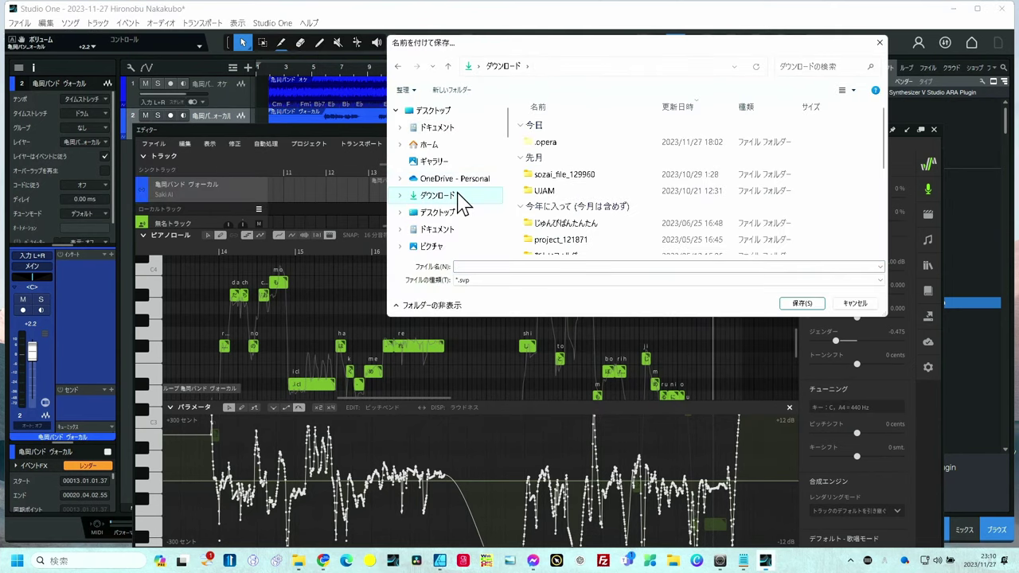
left_click(479, 267)
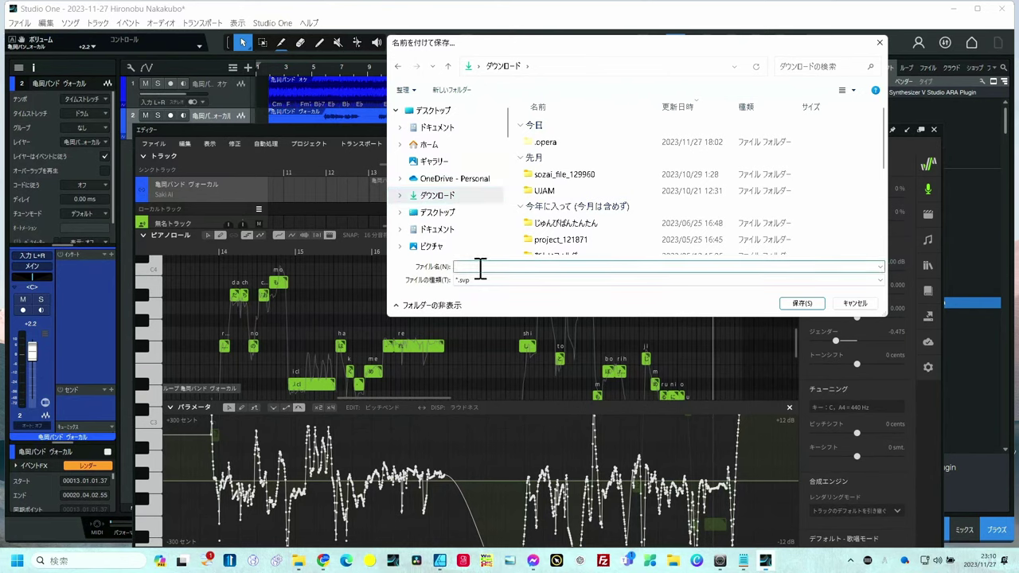
type("qqqqq")
left_click(801, 304)
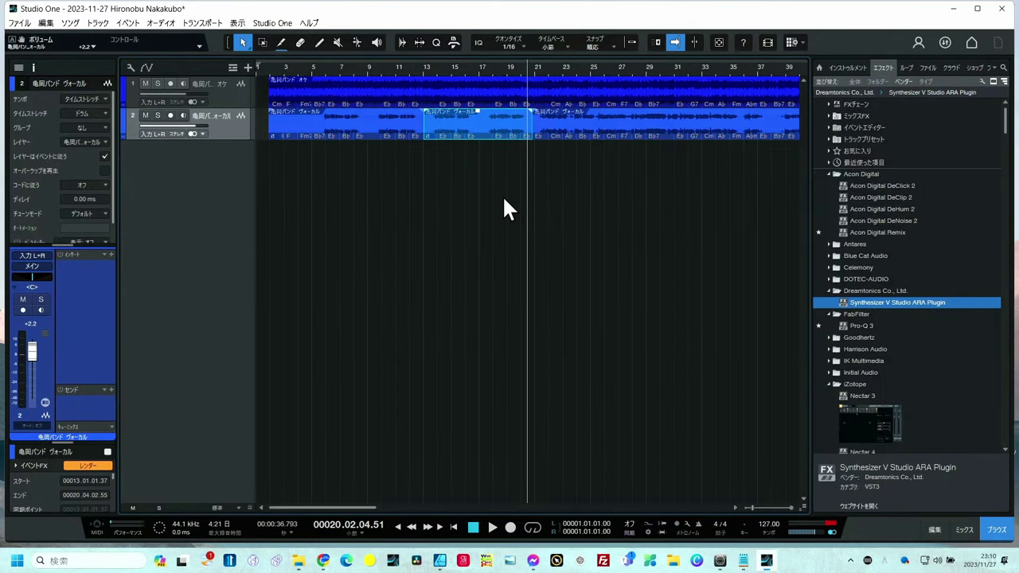
Add Synthesizer V Studio Plugin as a new instrument track below the vocal track and enlarge its window
left_click(847, 66)
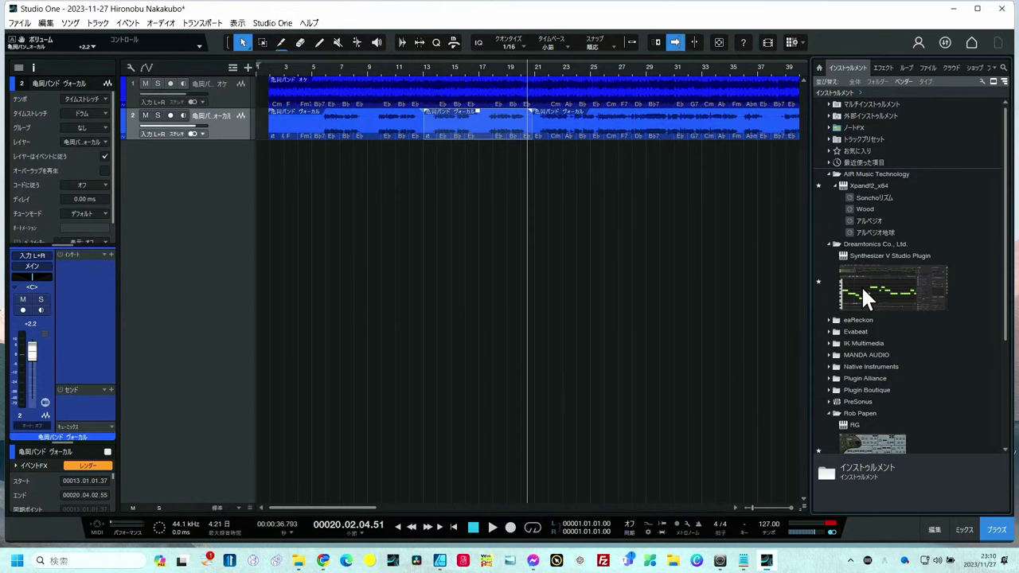
left_click(866, 262)
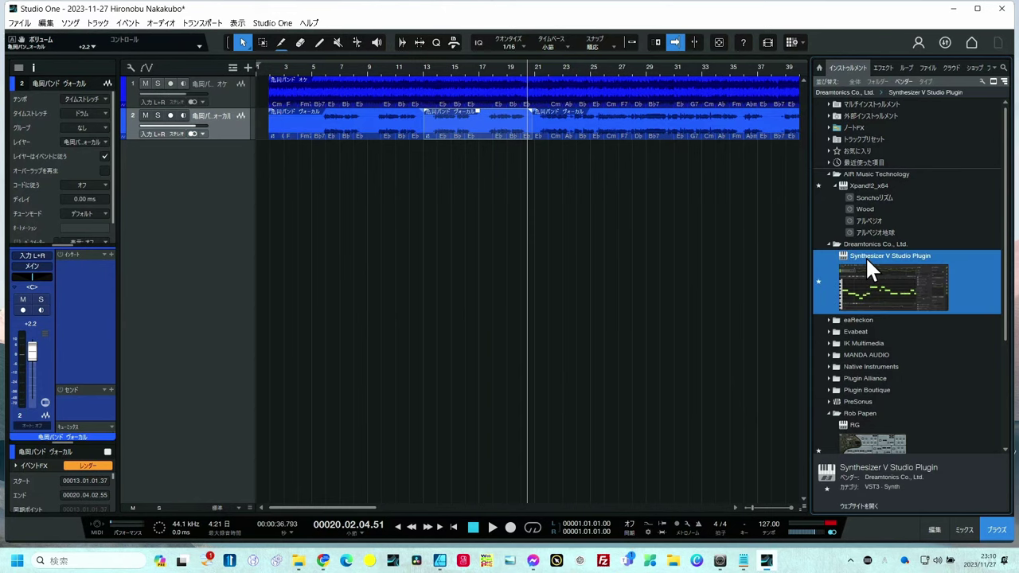
left_click_drag(866, 263, 206, 196)
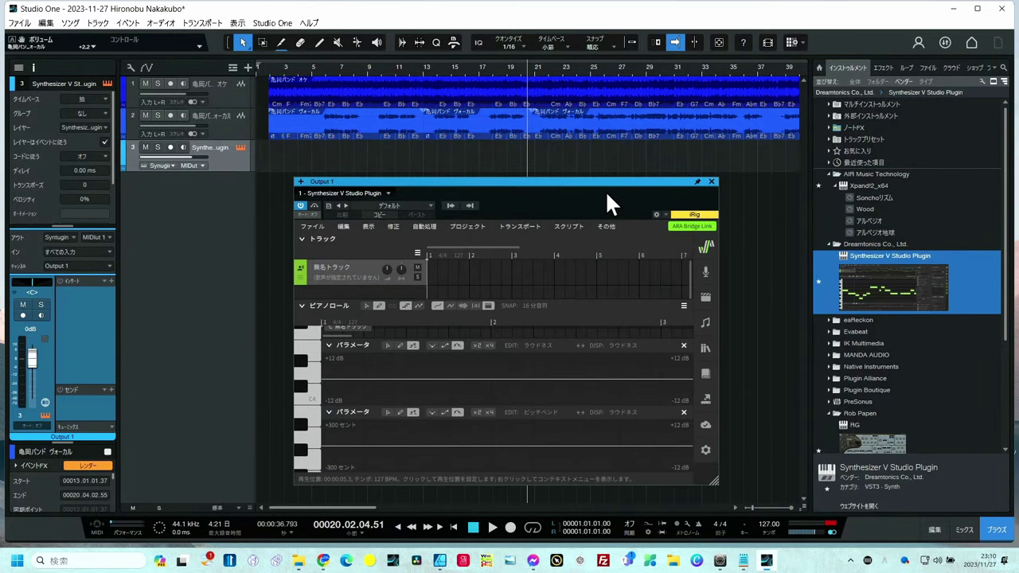
left_click_drag(595, 178, 534, 132)
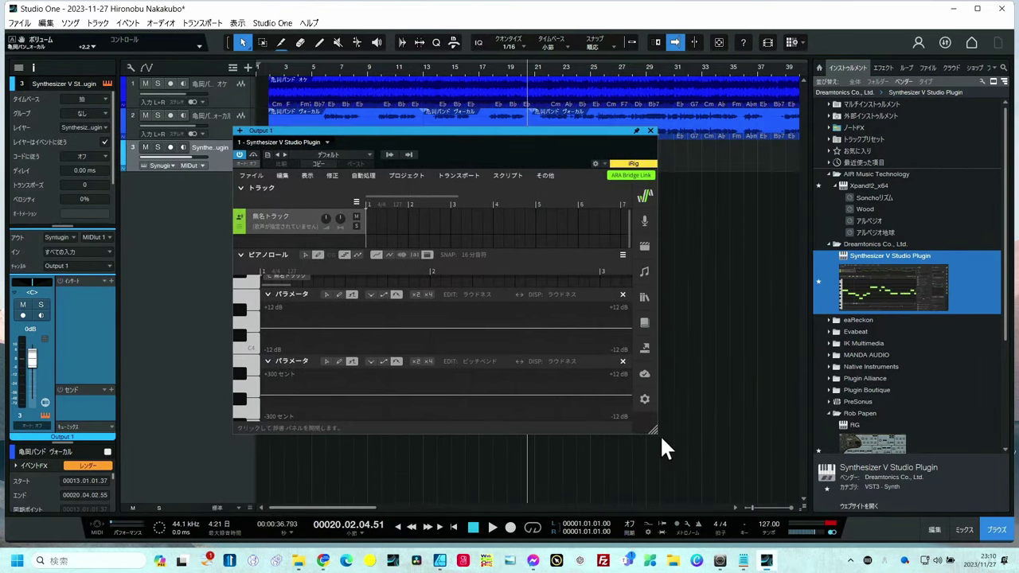
left_click_drag(653, 432, 881, 500)
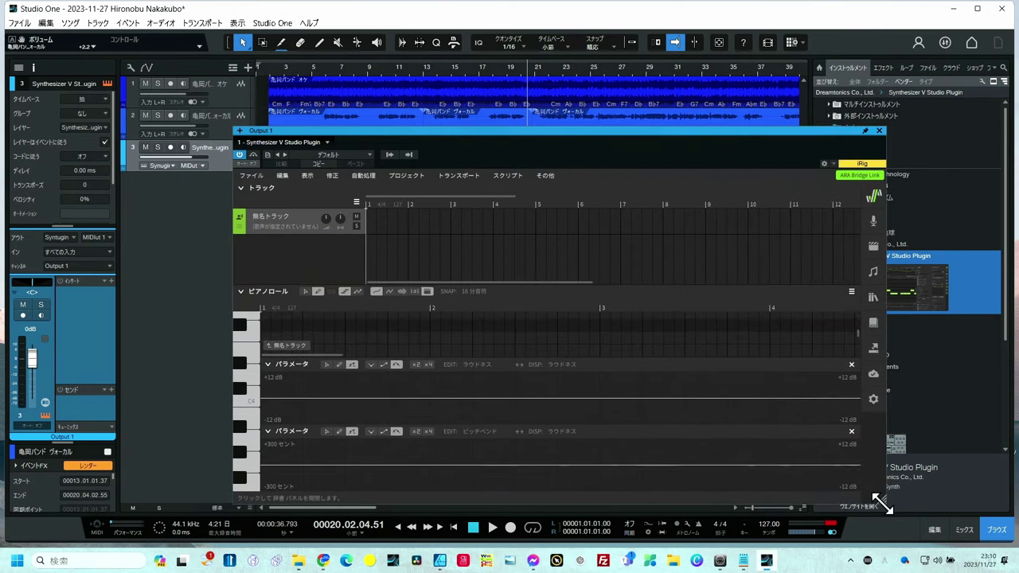
Open qqqqq.svp from Downloads in the plugin and show the vocal group's notes in the piano roll
key("ctrl+o")
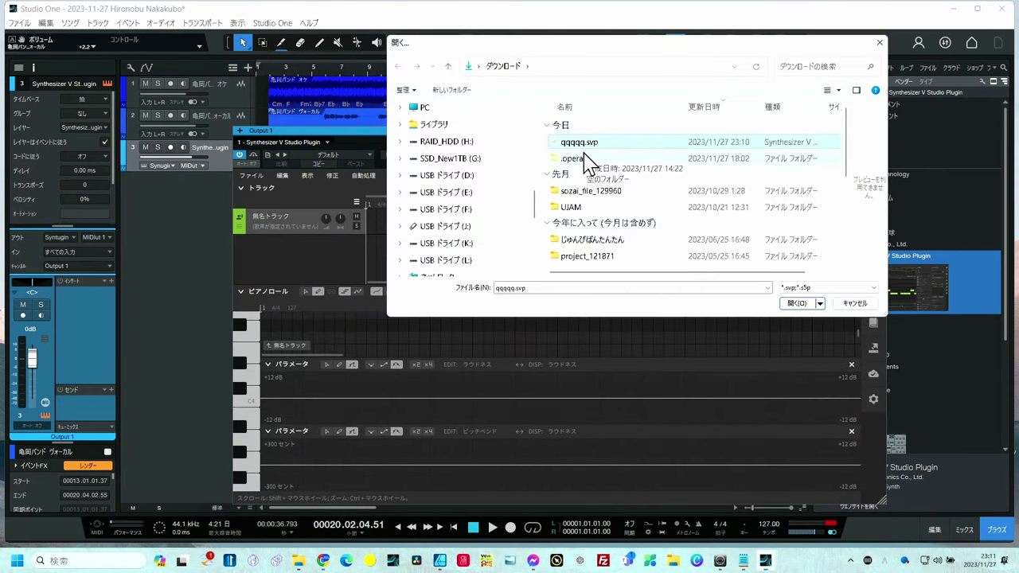
left_click(795, 305)
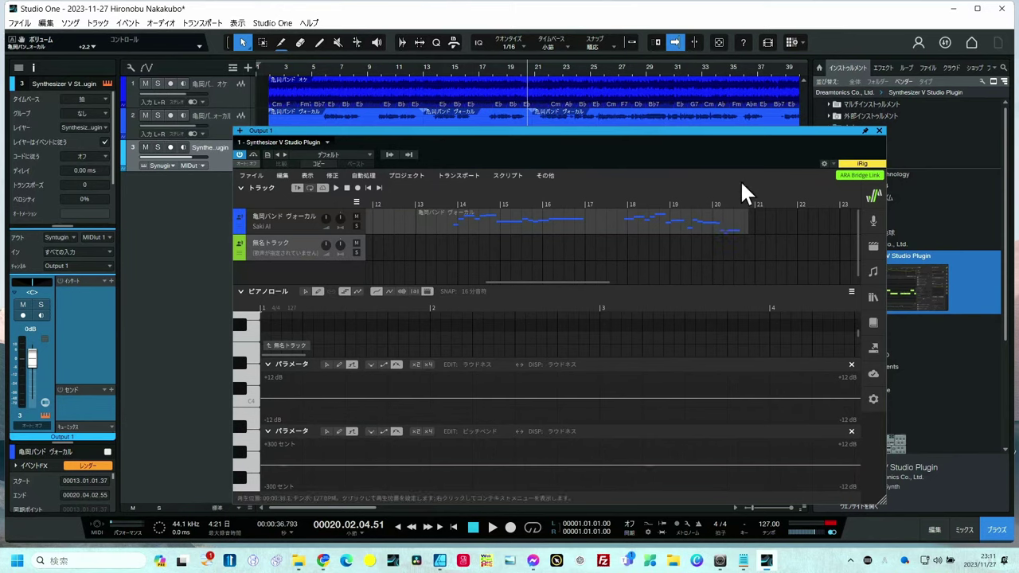
double_click(680, 230)
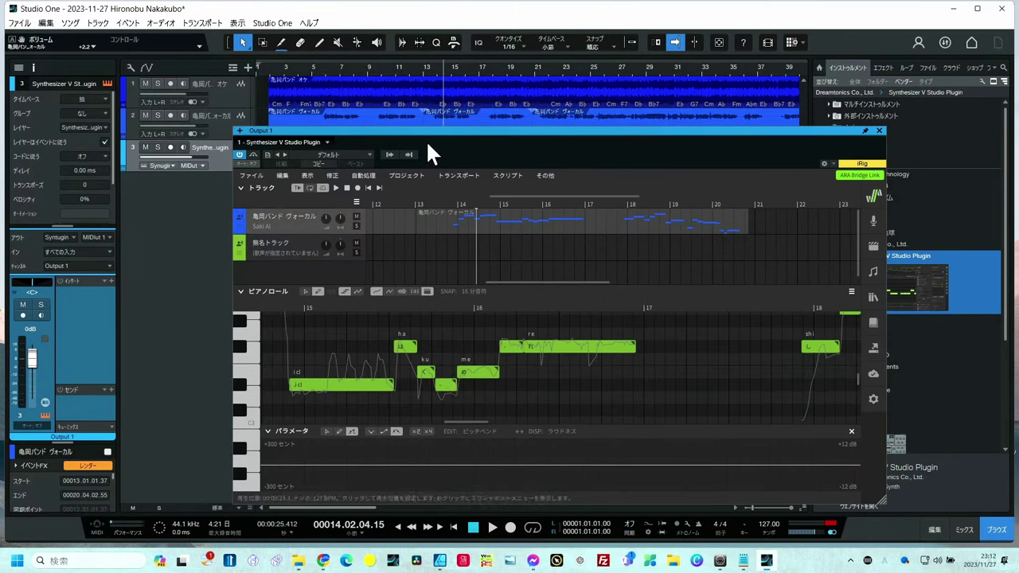
Mute the original vocal audio track and dismiss its channel insert window
left_click_drag(428, 131, 450, 170)
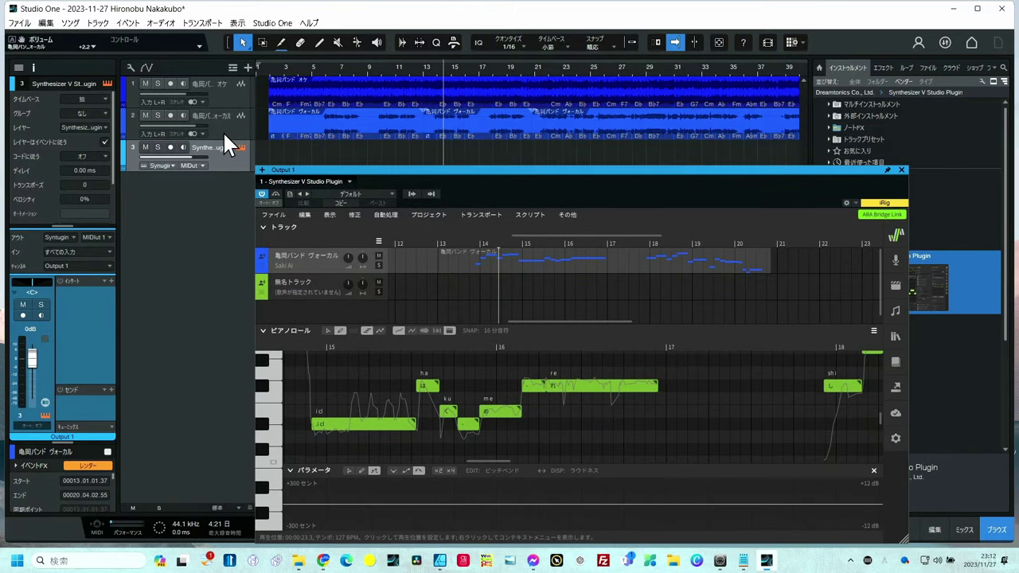
left_click(222, 131)
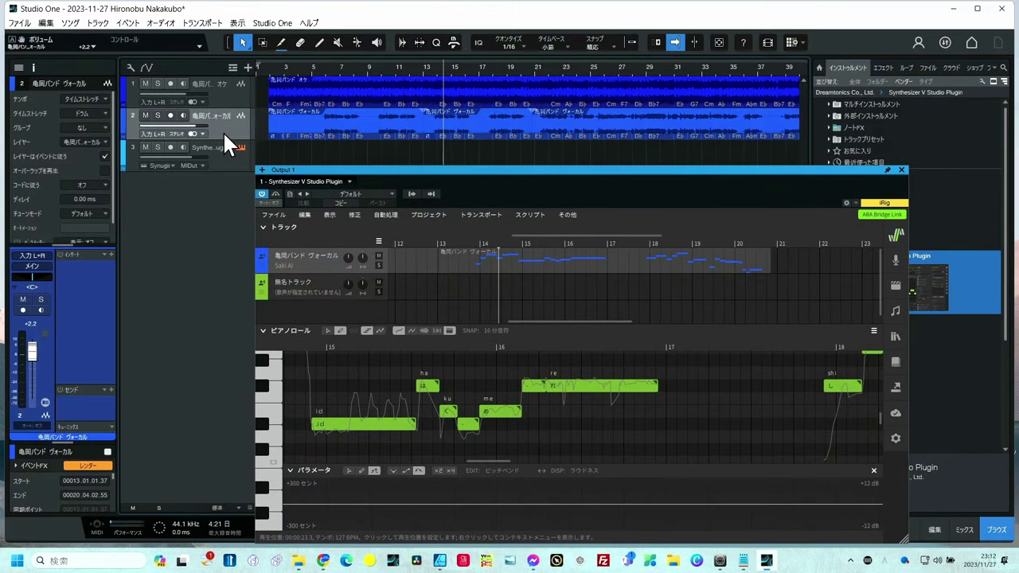
double_click(139, 113)
left_click(144, 113)
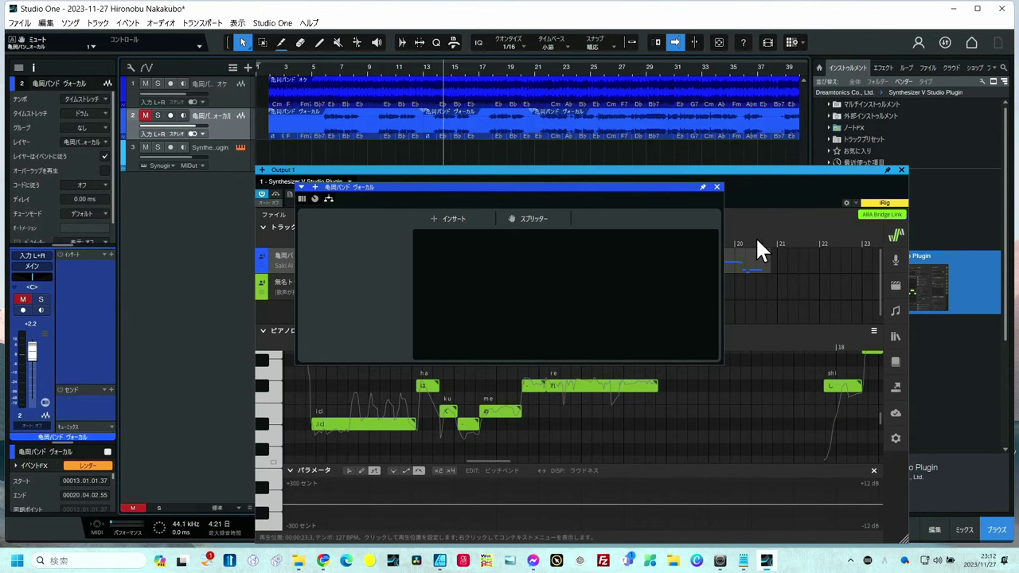
left_click(716, 187)
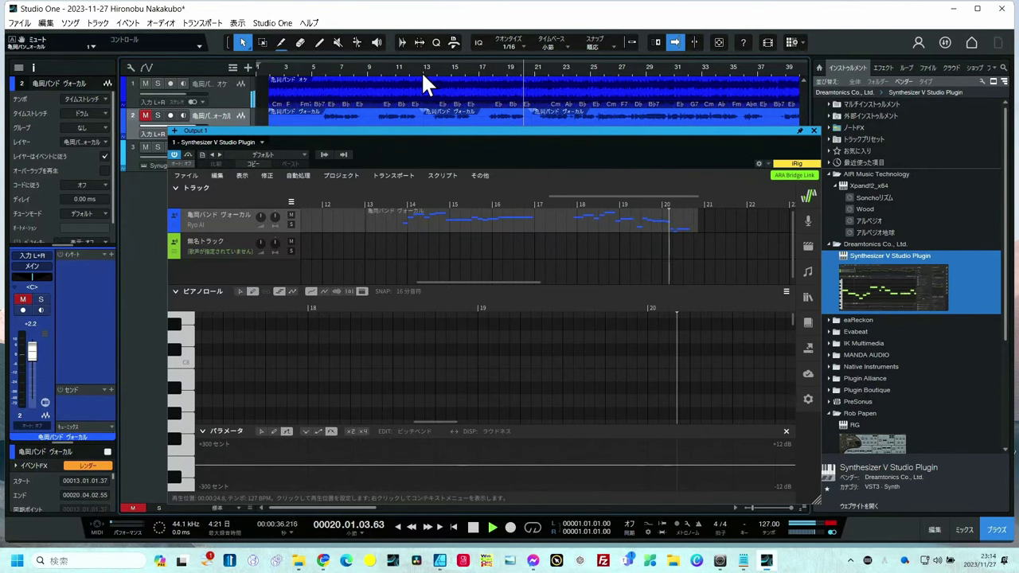
Stop playback, set the playhead at bar 13 and display the tempo track
key("space")
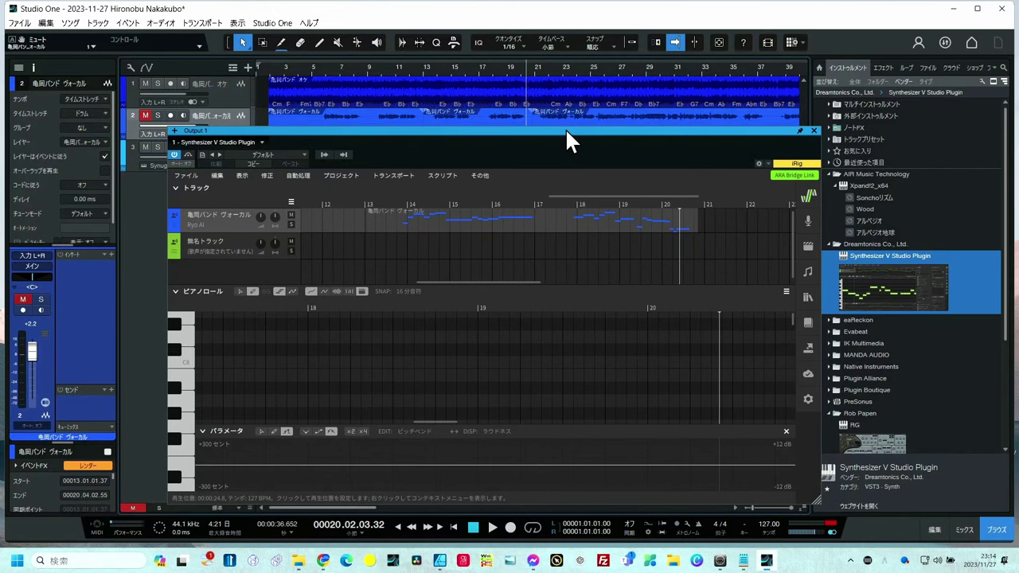
left_click_drag(565, 132, 563, 178)
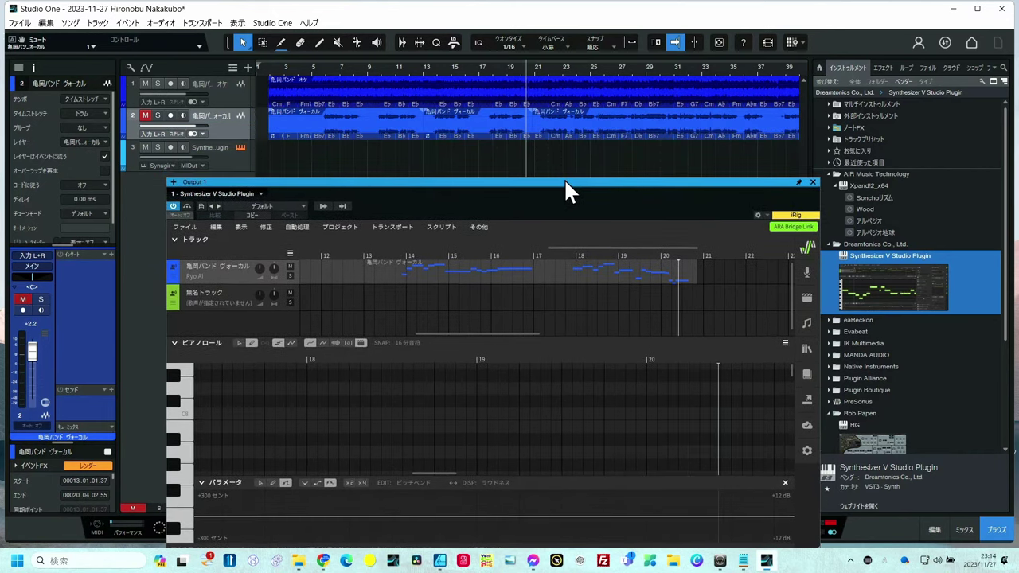
left_click(430, 70)
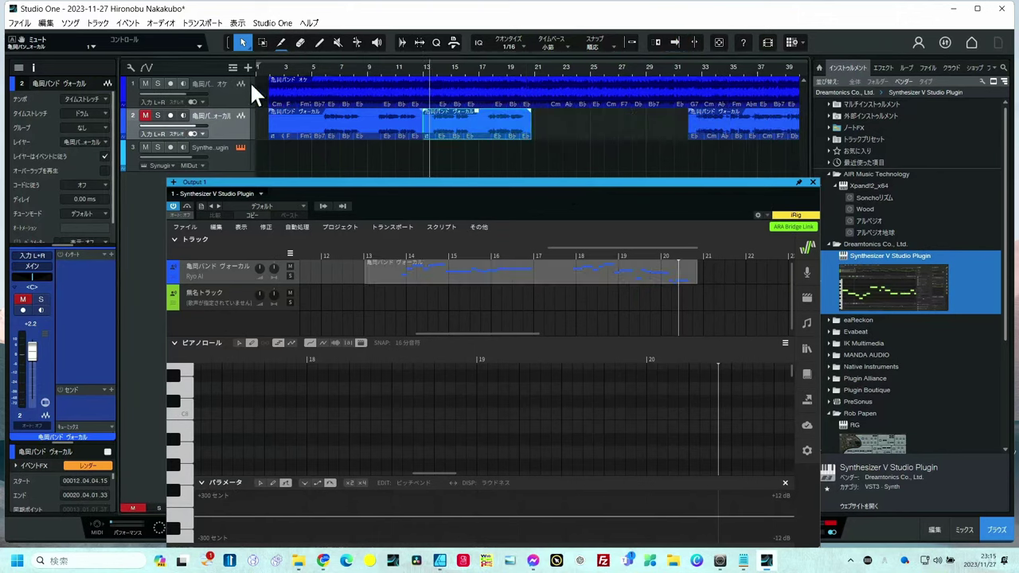
left_click(231, 69)
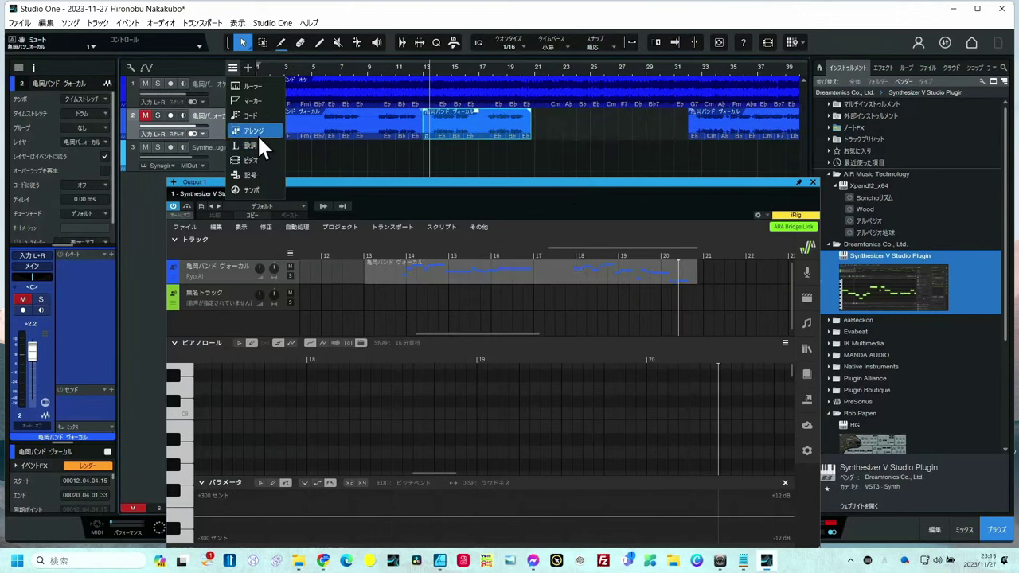
left_click(261, 187)
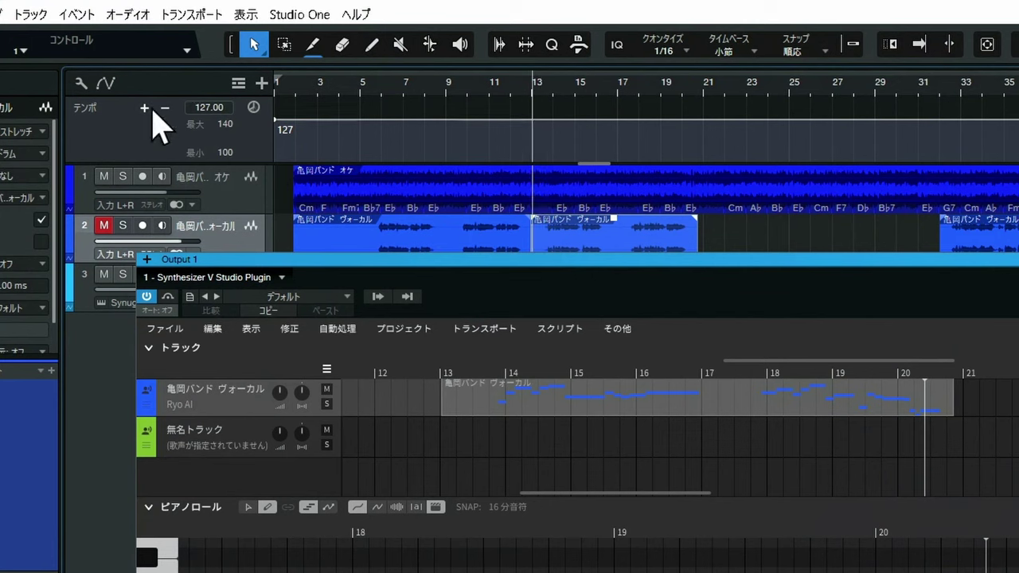
Add a tempo point at bar 13 and set its tempo to 140
left_click(532, 121)
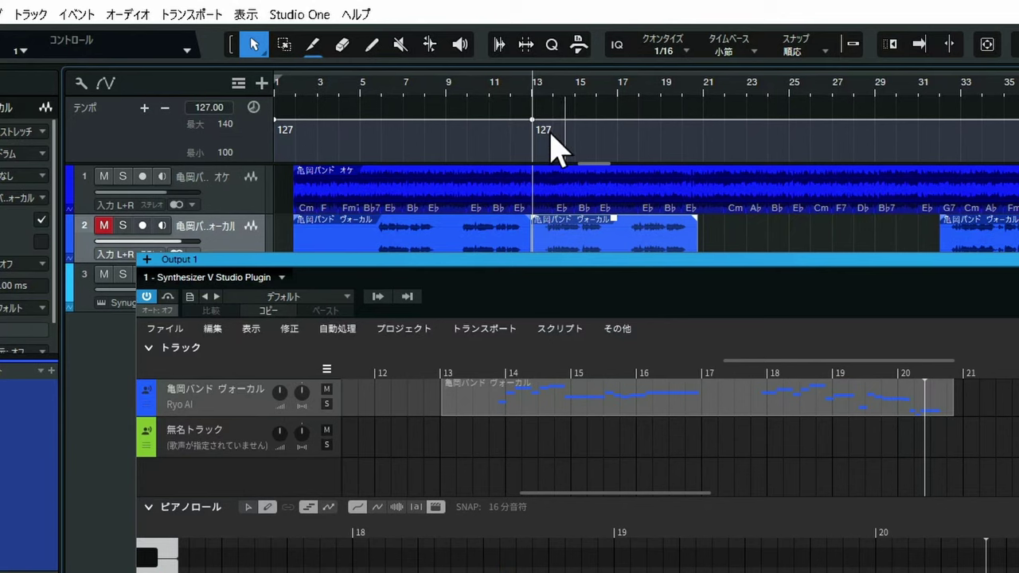
left_click(215, 110)
type("140")
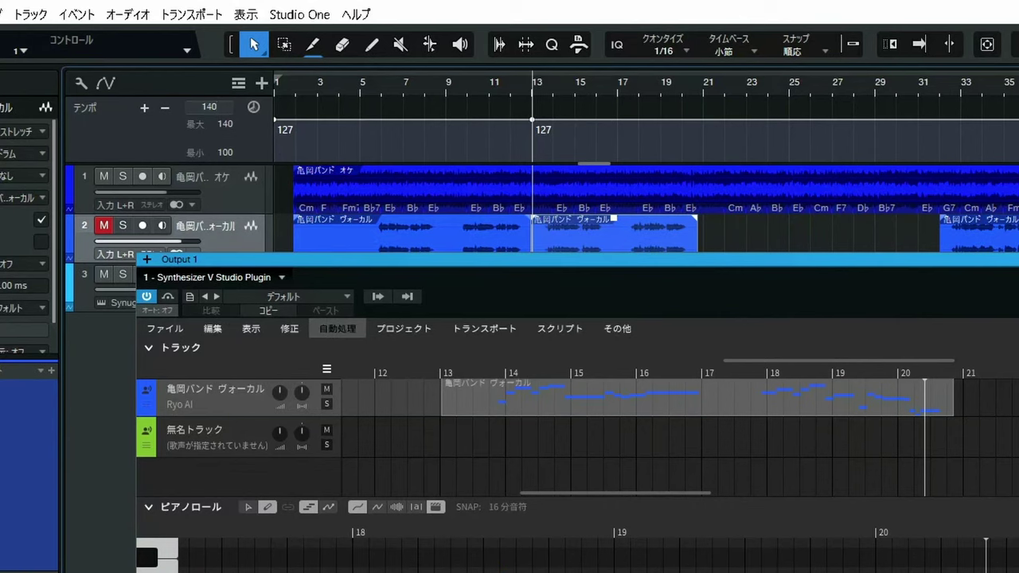
key("Return")
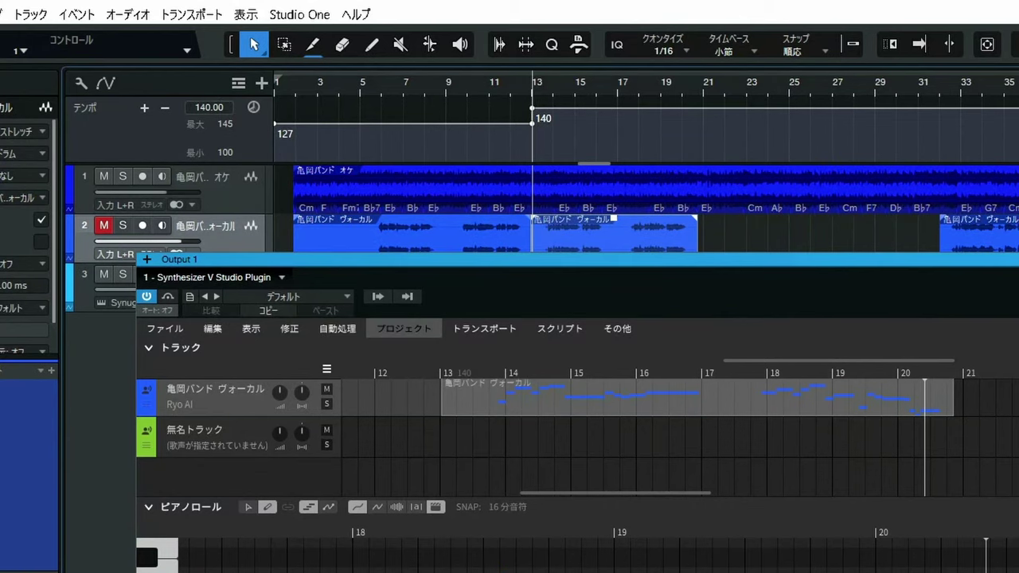
Add a tempo point at bar 17 and set its tempo to 120
left_click(622, 101)
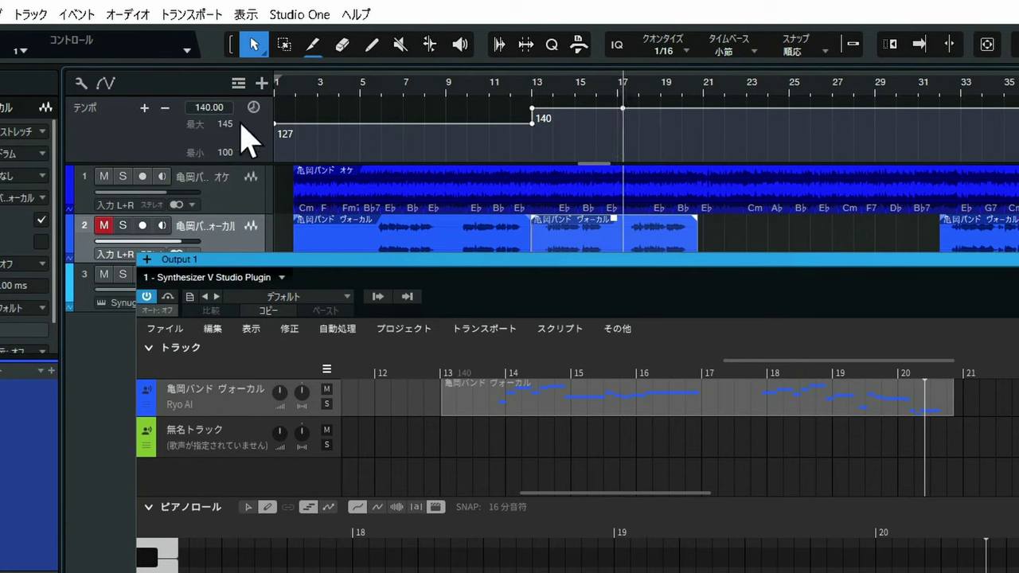
left_click(211, 108)
type("120")
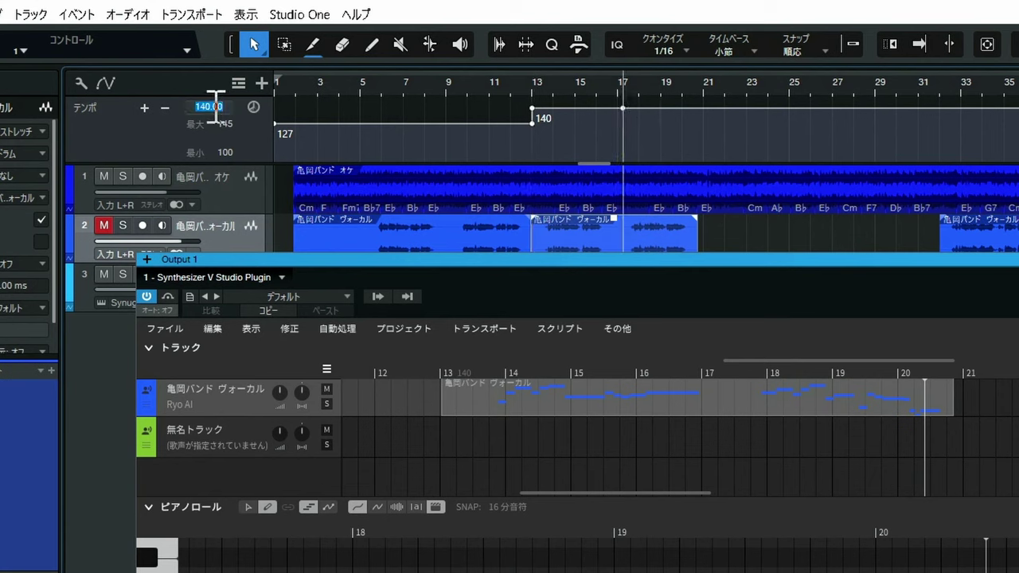
key("Return")
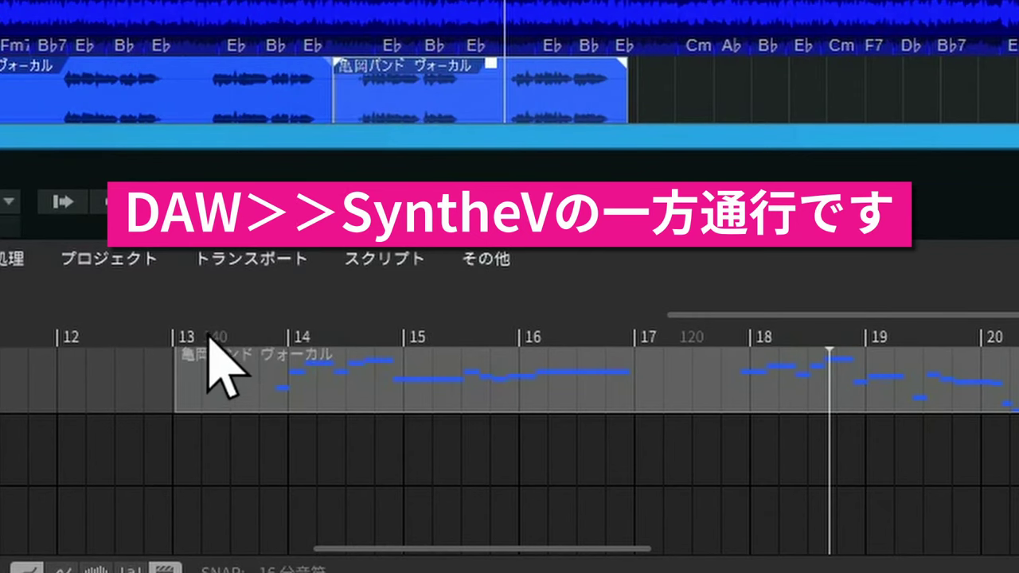
Examine the tempo changes at bars 13 and 17 in the plugin's timeline and audition the vocal phrase
left_click(213, 336)
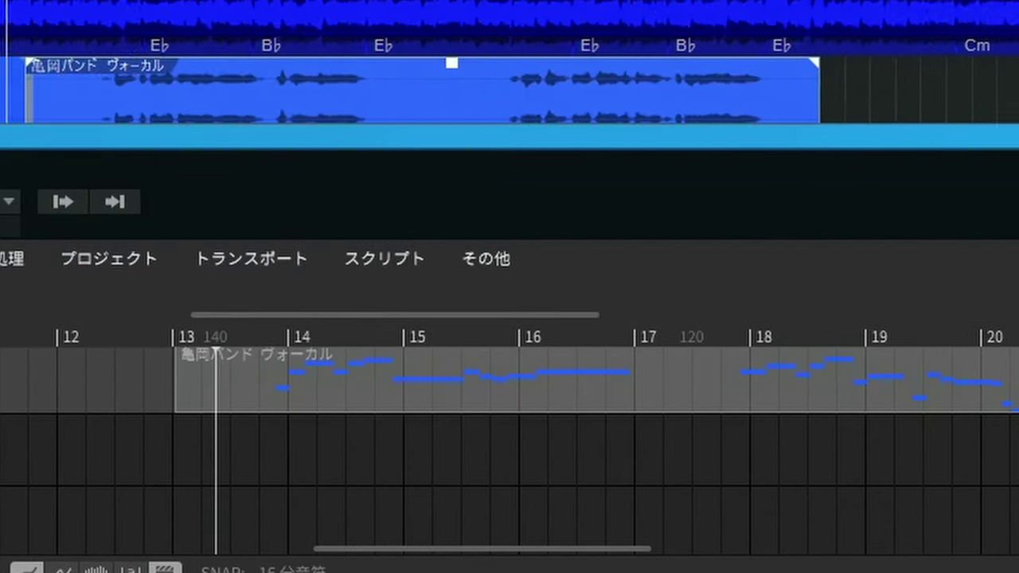
scroll(523, 91, "up", 5)
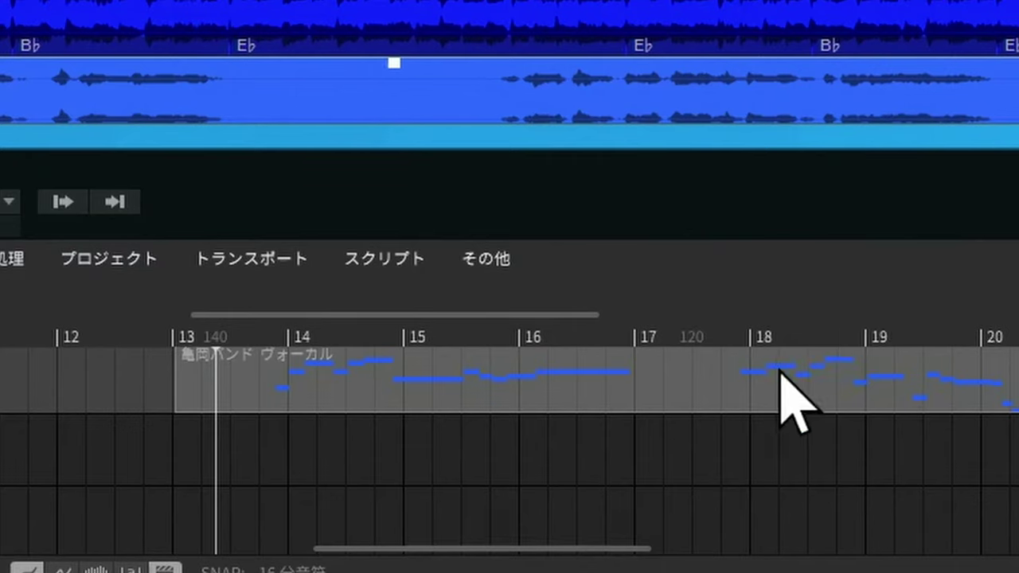
scroll(779, 398, "right", 5)
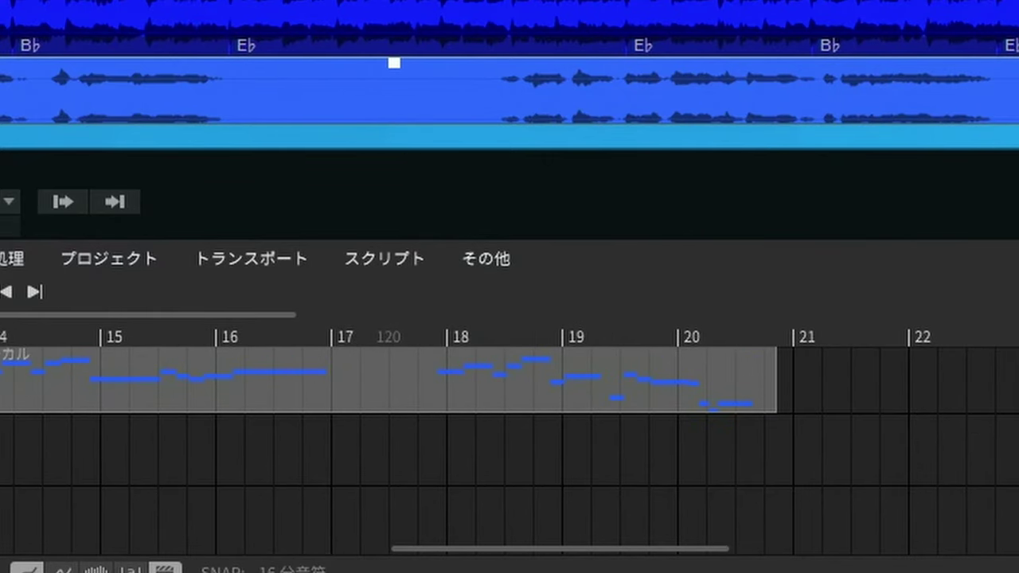
scroll(478, 63, "down", 5)
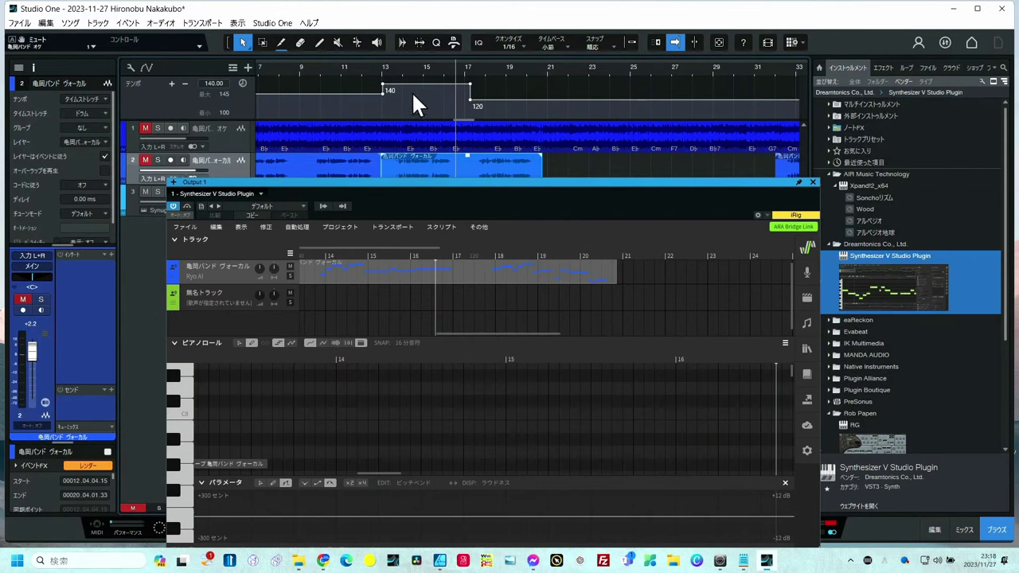
key("space")
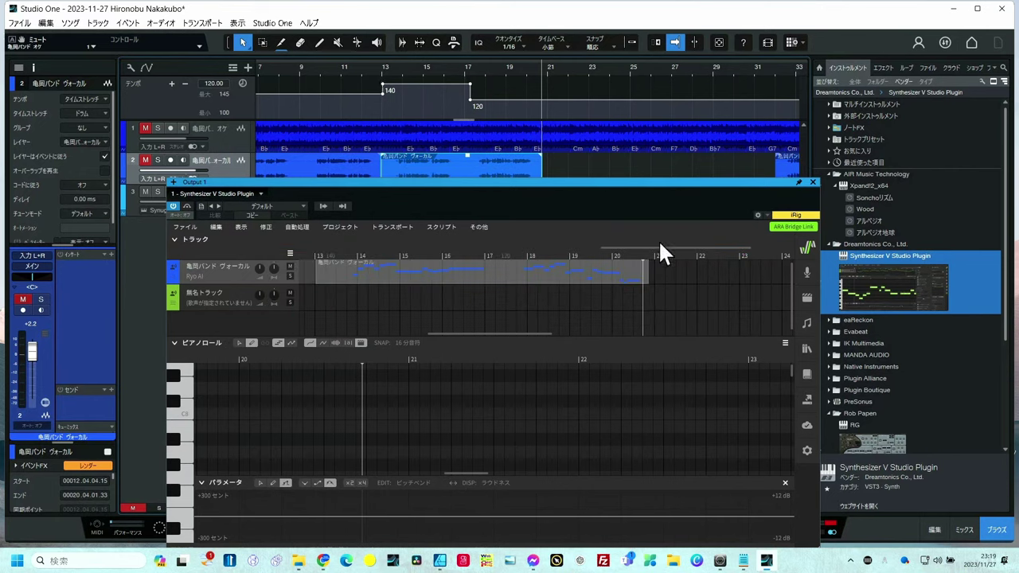
Show the plugin's licenses and updates and look through the installed voice databases
left_click(806, 425)
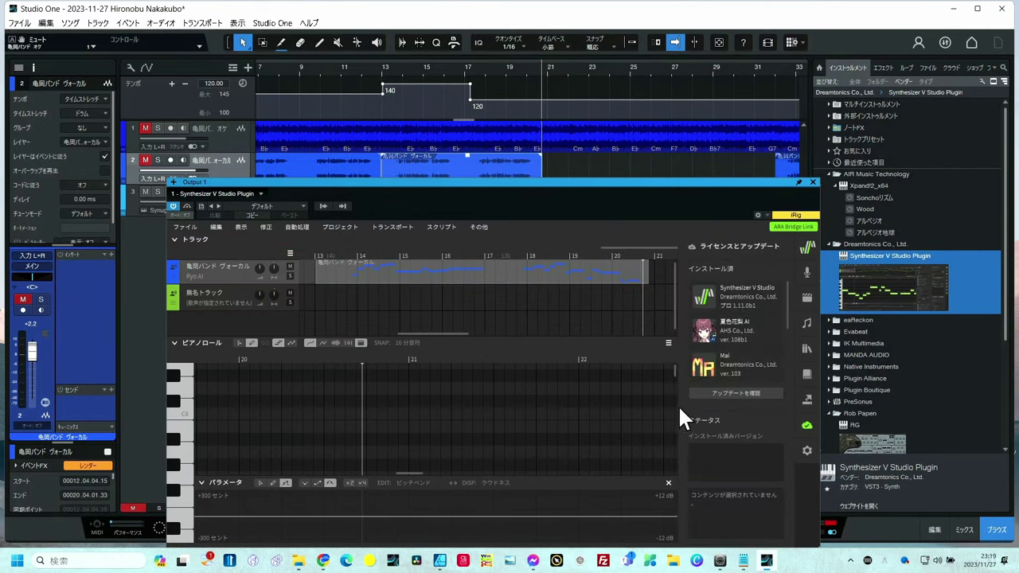
scroll(748, 312, "down", 3)
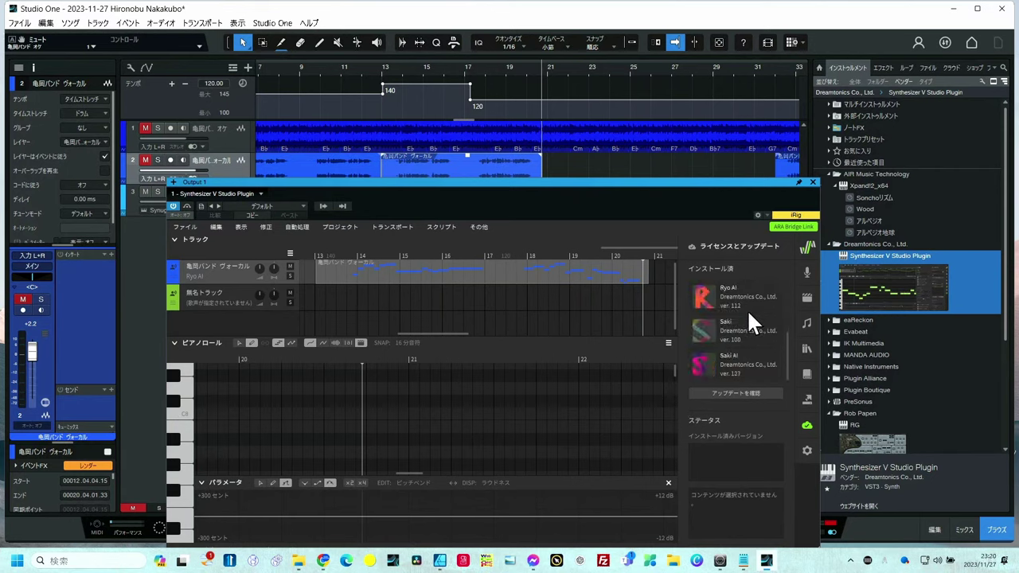
scroll(746, 309, "up", 3)
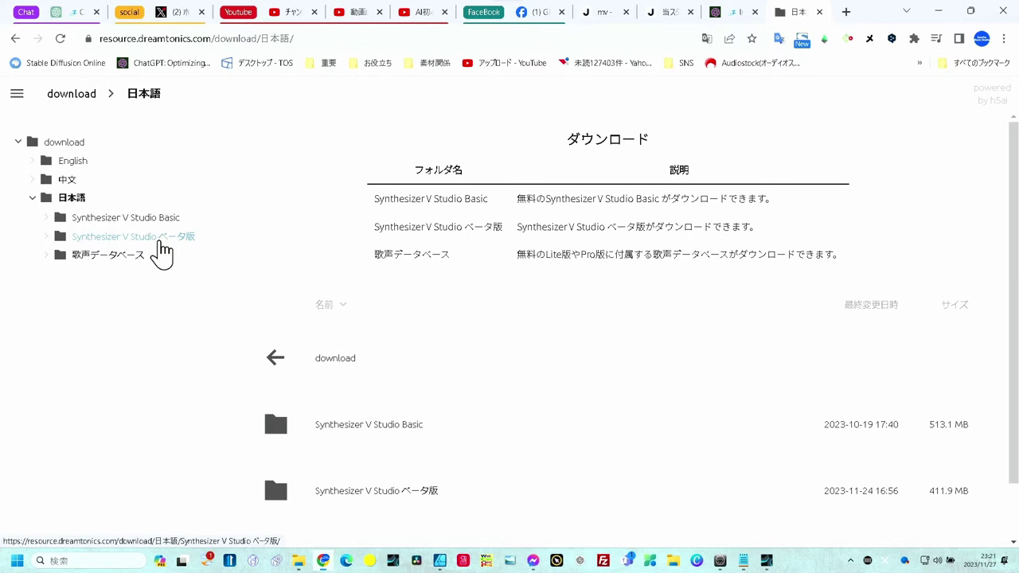
In Chrome, open the 1.11.0b1 folder under Synthesizer V Studio ベータ版 on the Dreamtonics download site and look through its installers
left_click(160, 251)
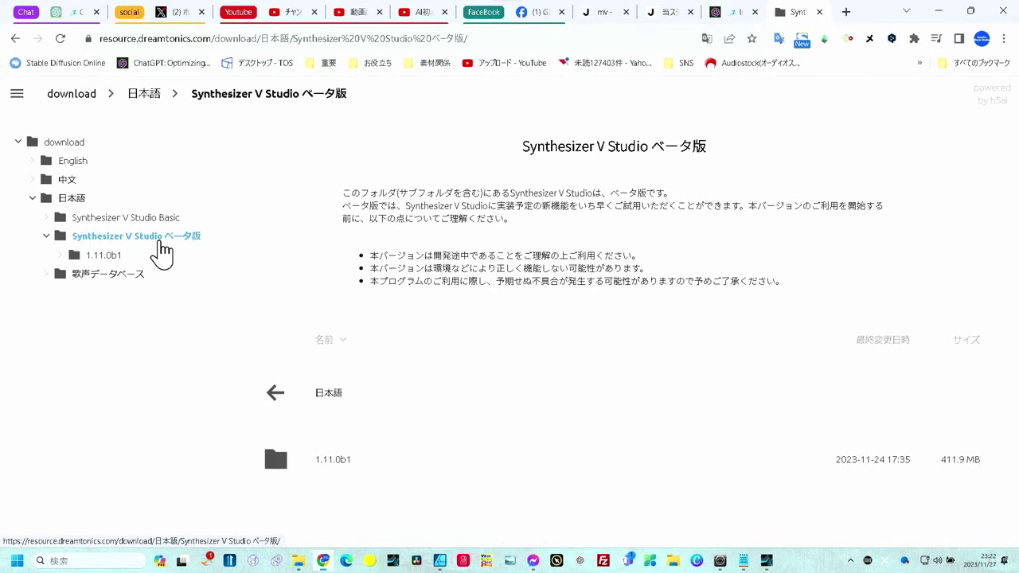
left_click(112, 256)
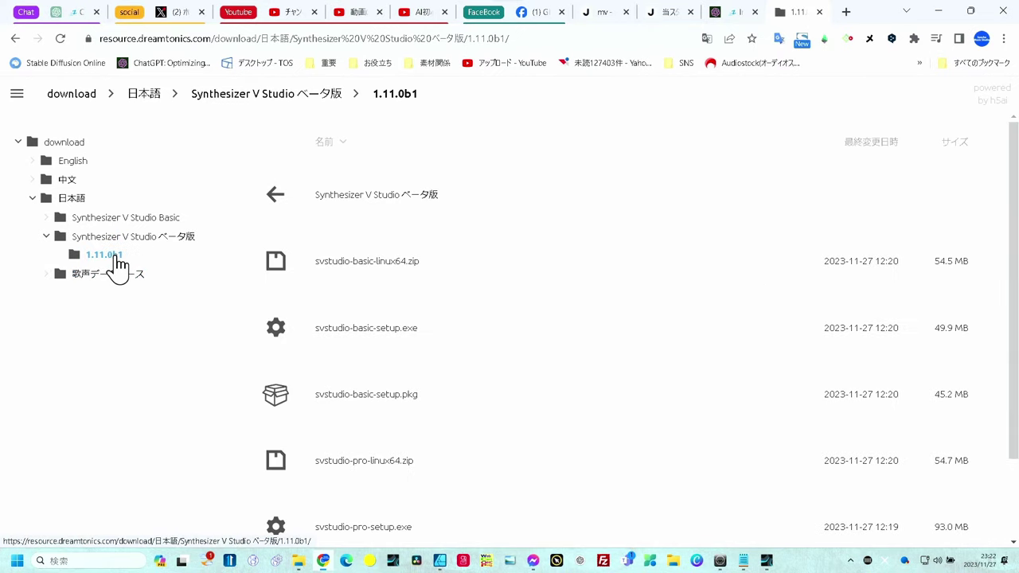
left_click_drag(435, 324, 432, 323)
scroll(432, 323, "down", 1)
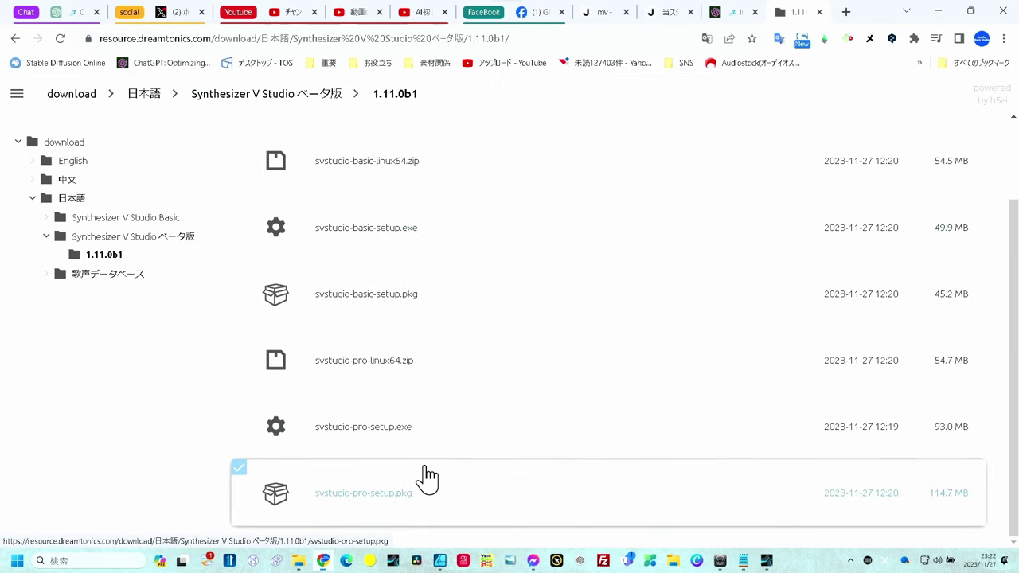
left_click_drag(425, 476, 426, 476)
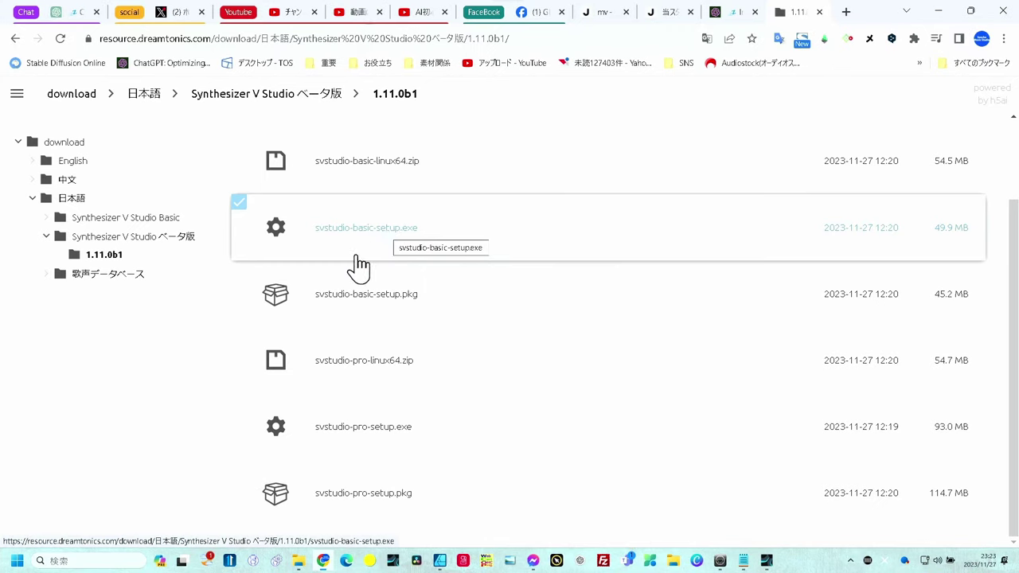
Open the For 1.11.0b1 folder of beta voice databases (ベータ版歌声データベース) under 歌声データベース
left_click(47, 274)
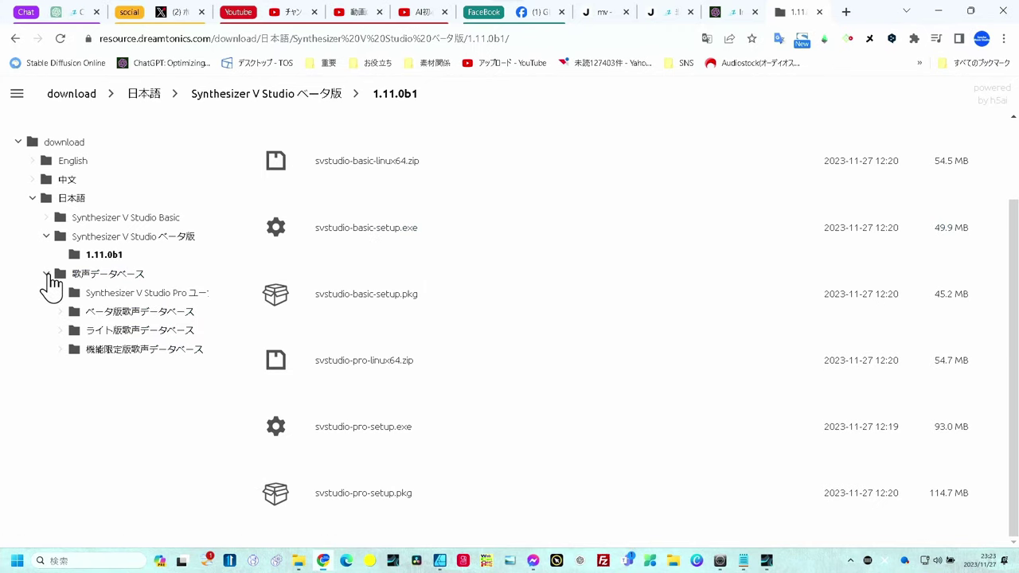
left_click(127, 314)
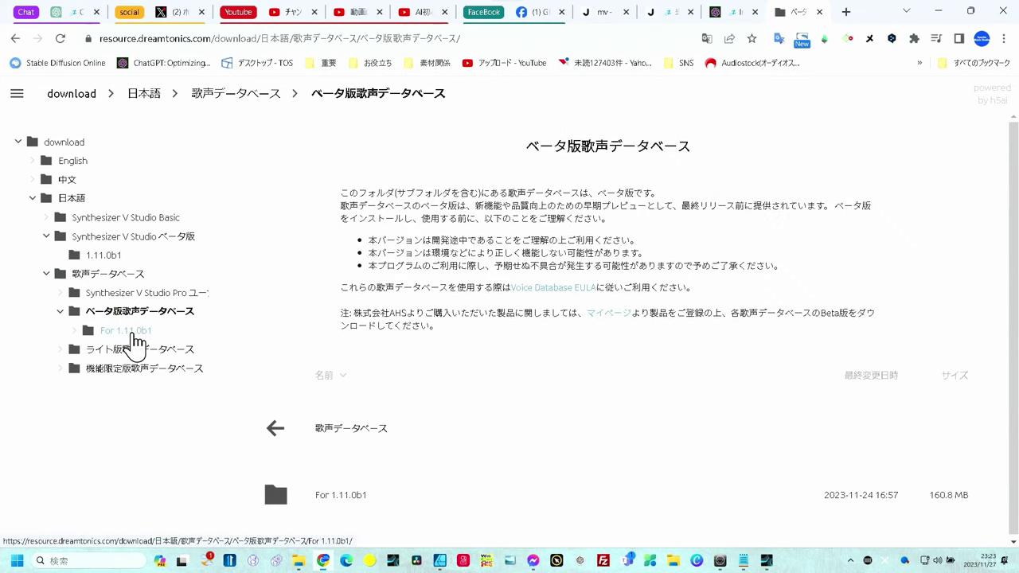
left_click(134, 332)
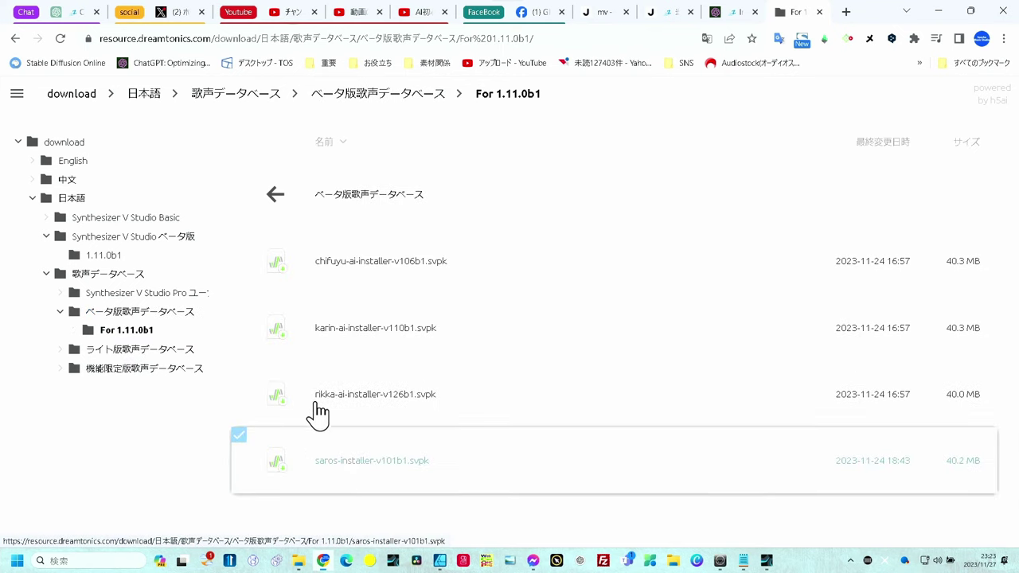